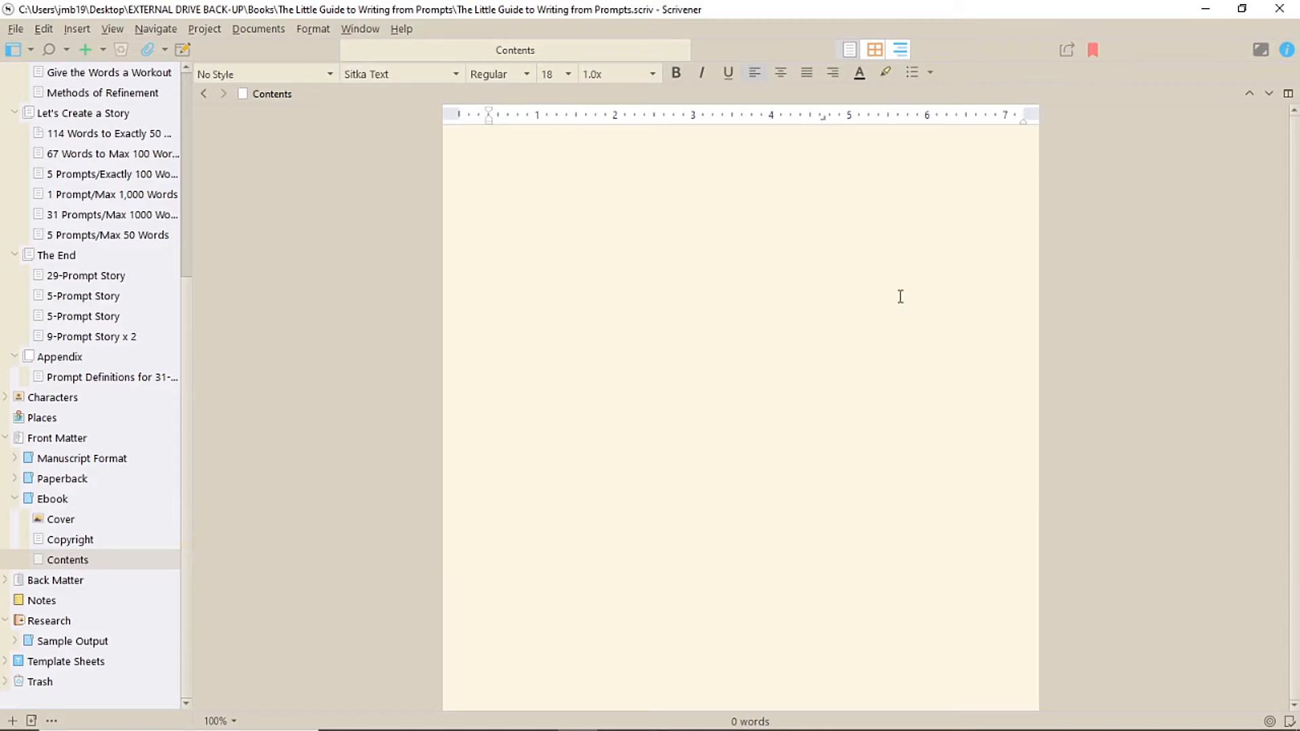
# Step: Add the title CONTENTS to the empty Contents page, apply the Heading 1 style and centre it
pyautogui.write('CONTENTS')
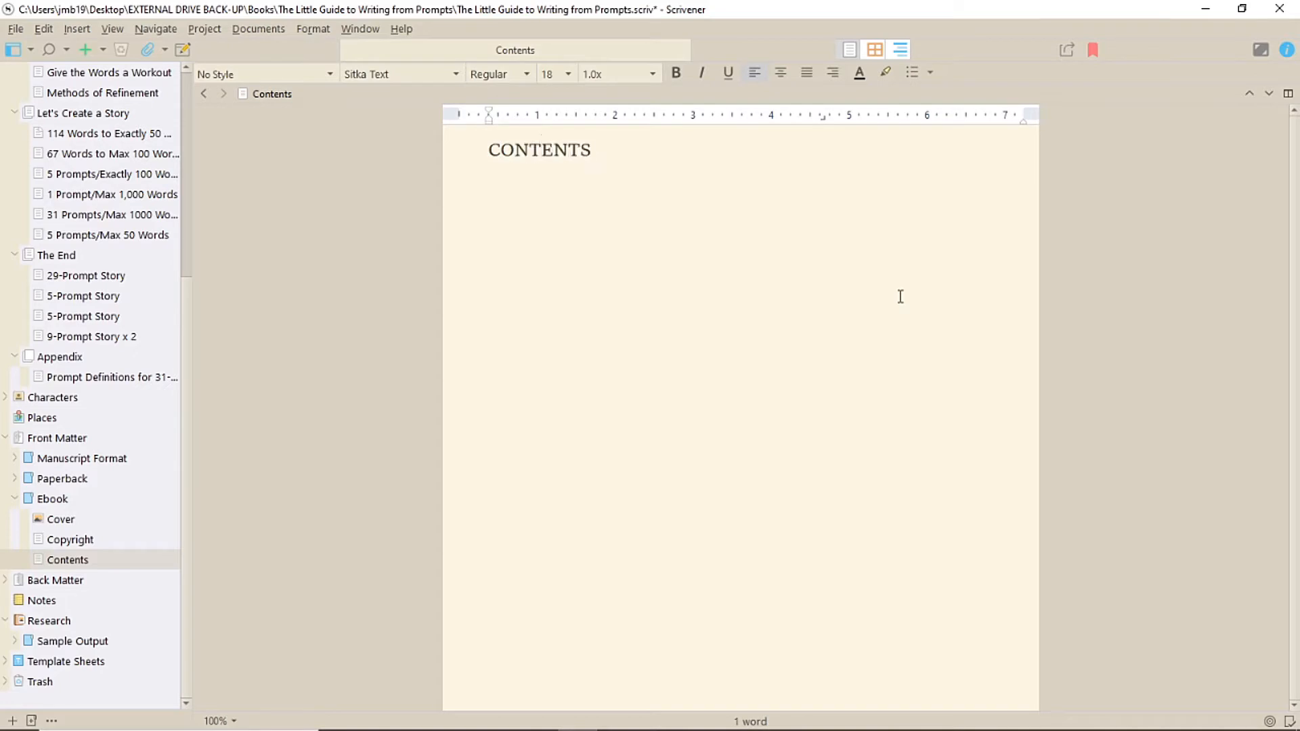
pyautogui.moveTo(630, 149); pyautogui.dragTo(447, 154)
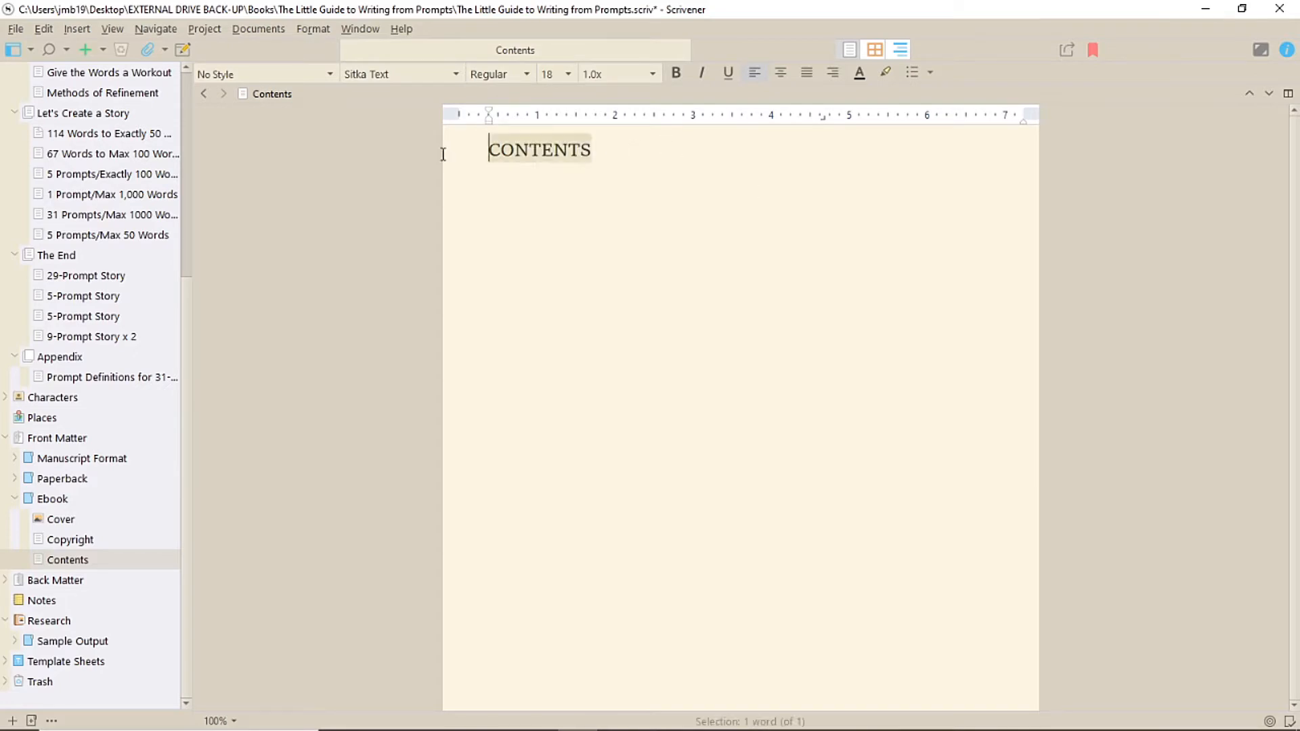
pyautogui.click(272, 75)
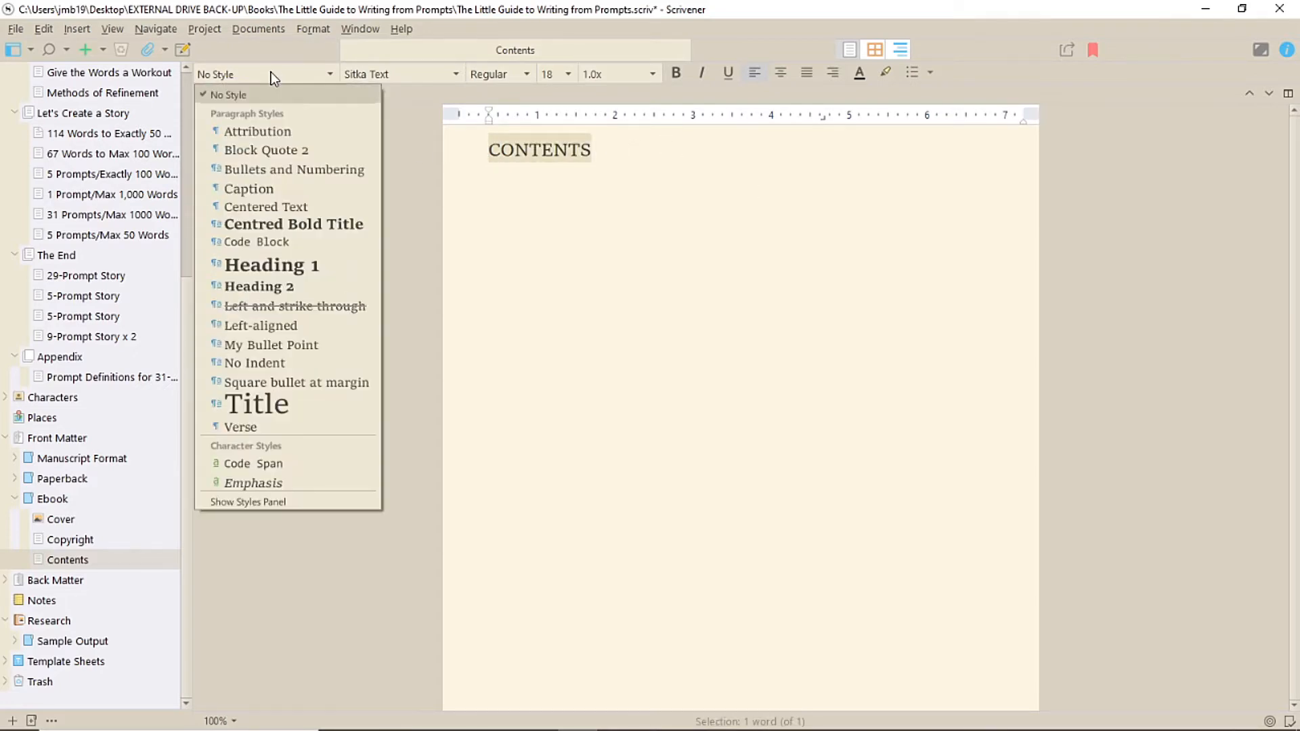
pyautogui.click(296, 268)
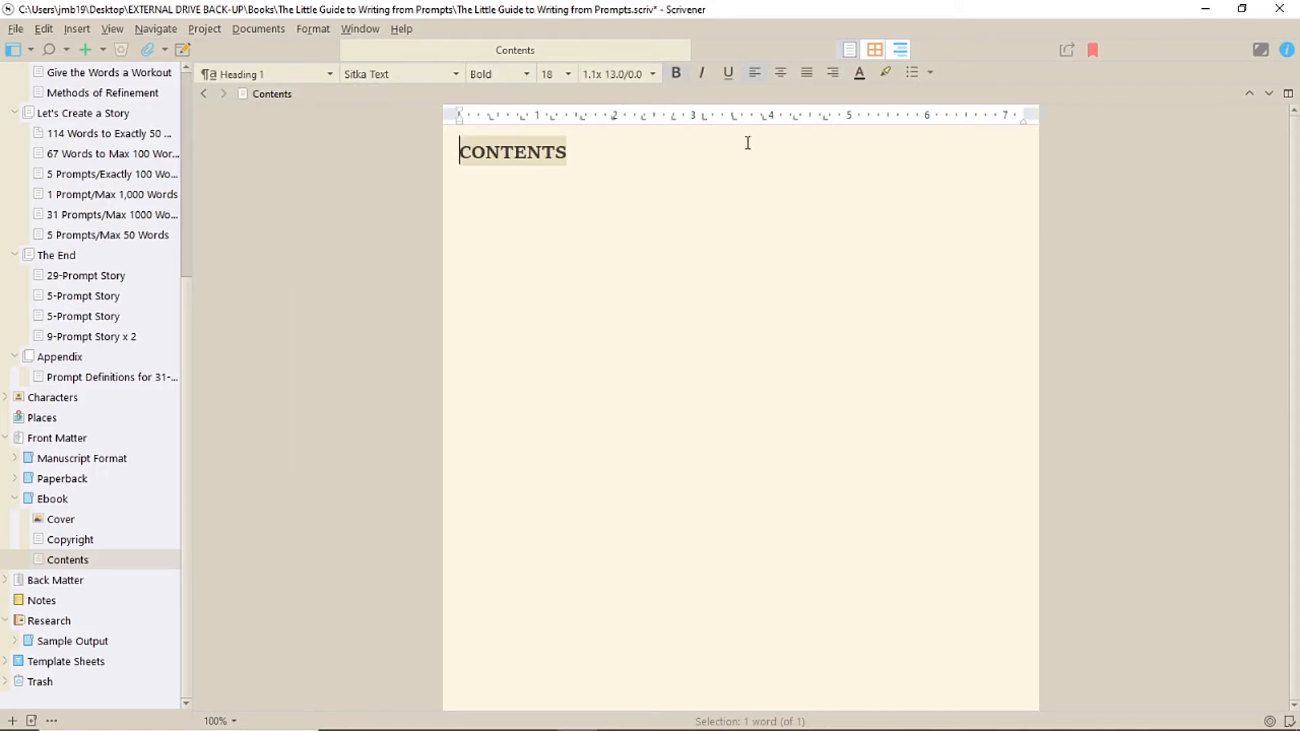
pyautogui.click(782, 75)
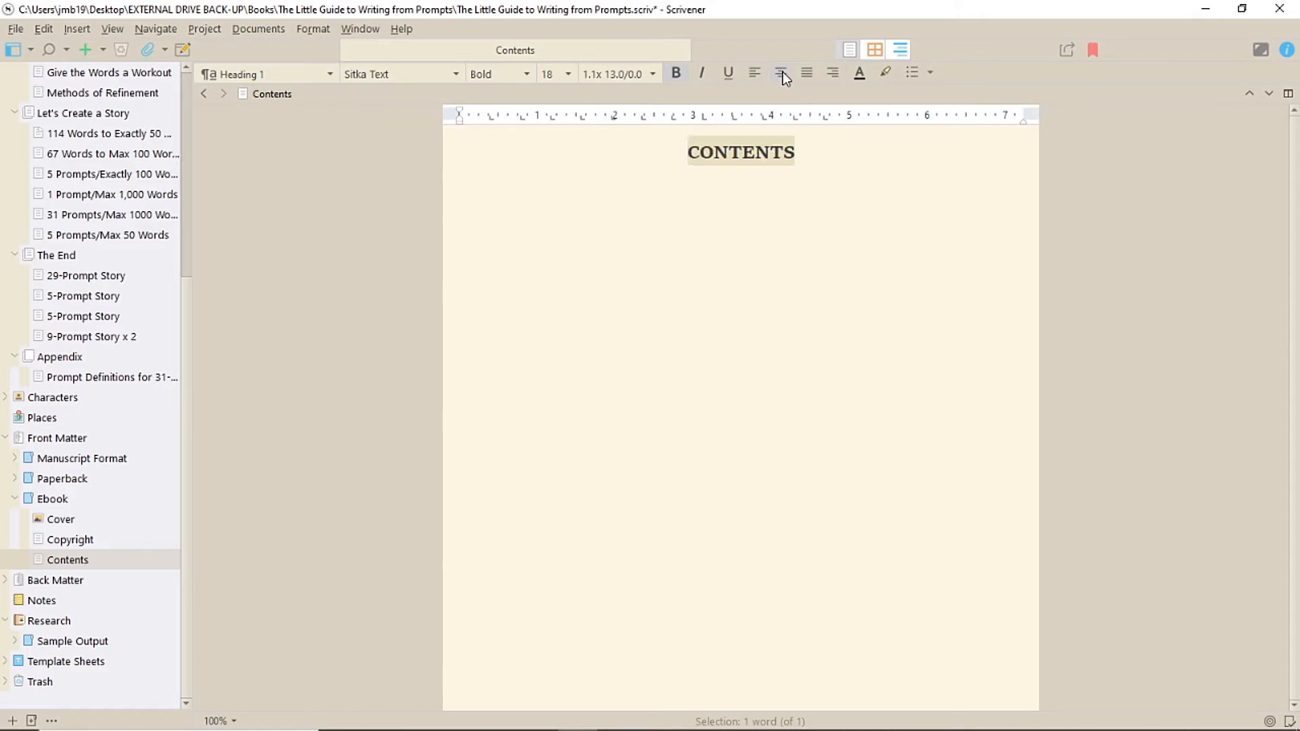
pyautogui.click(806, 151)
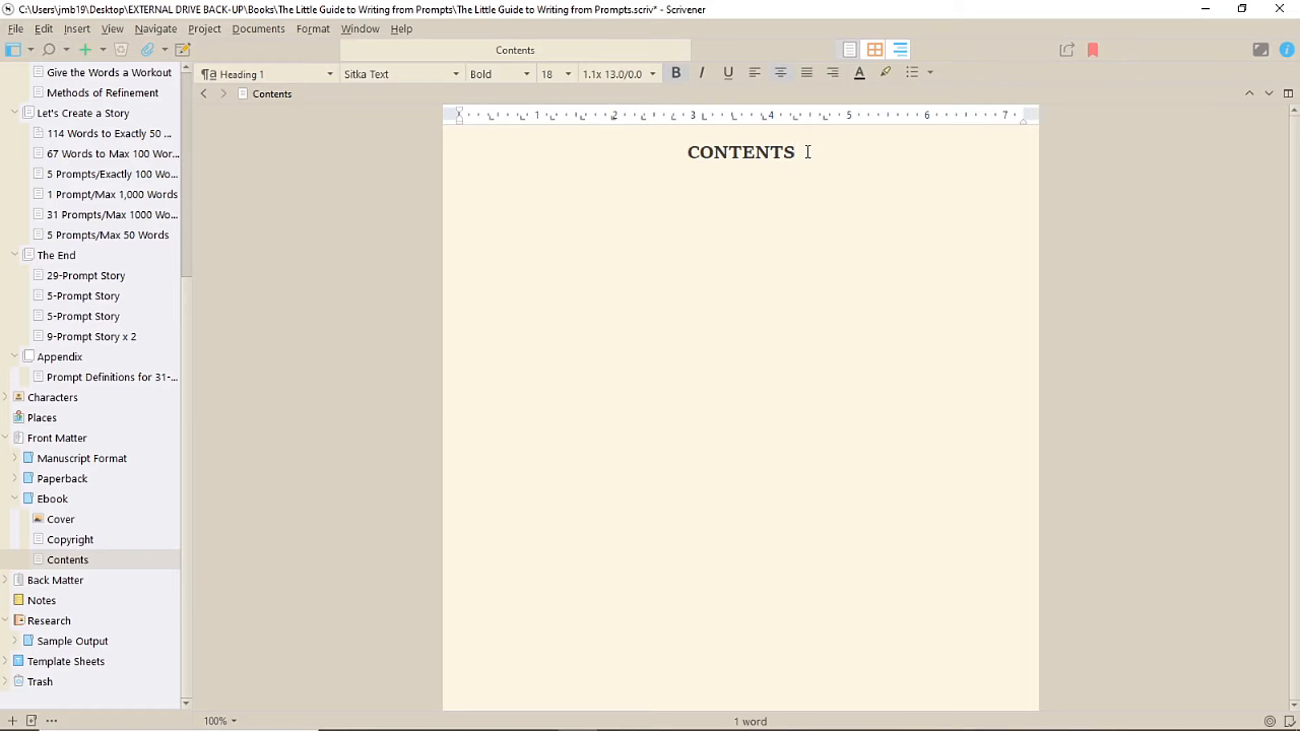
# Step: Review the section type options available for the Contents document in its metadata
pyautogui.click(1287, 51)
pyautogui.click(1287, 237)
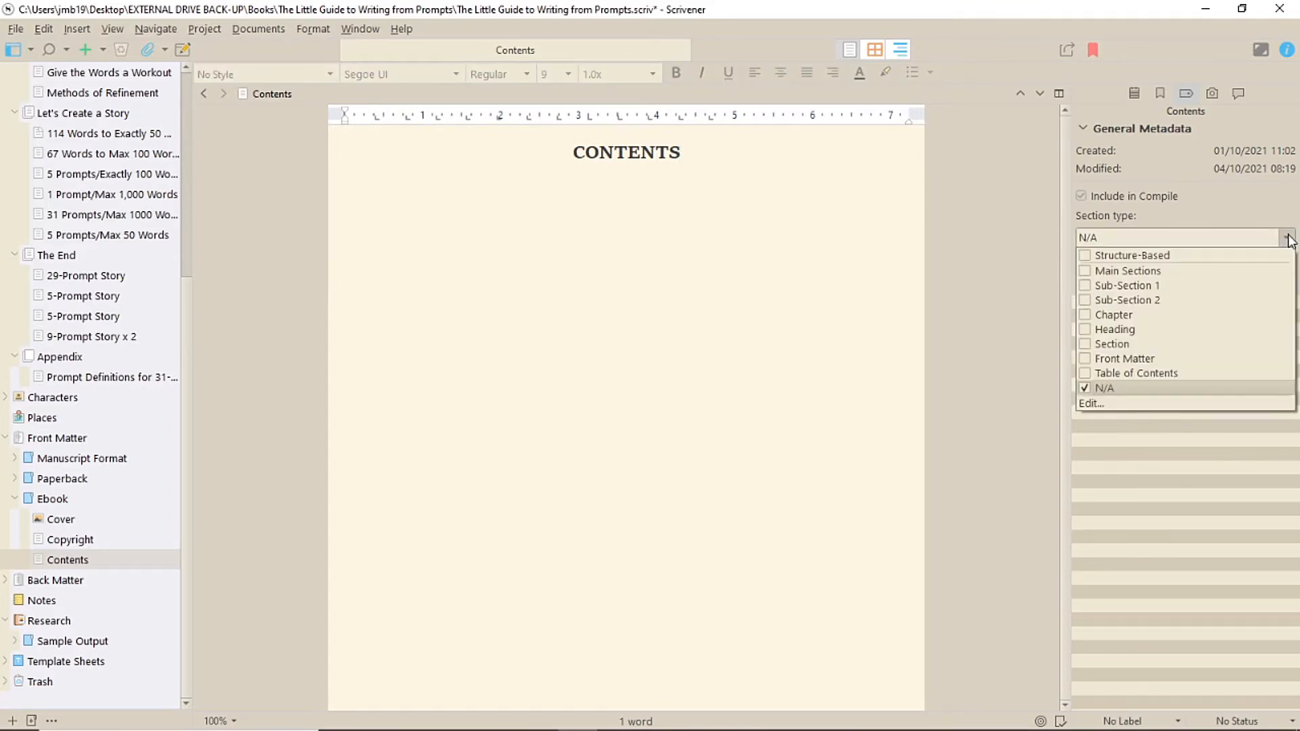
pyautogui.click(1287, 239)
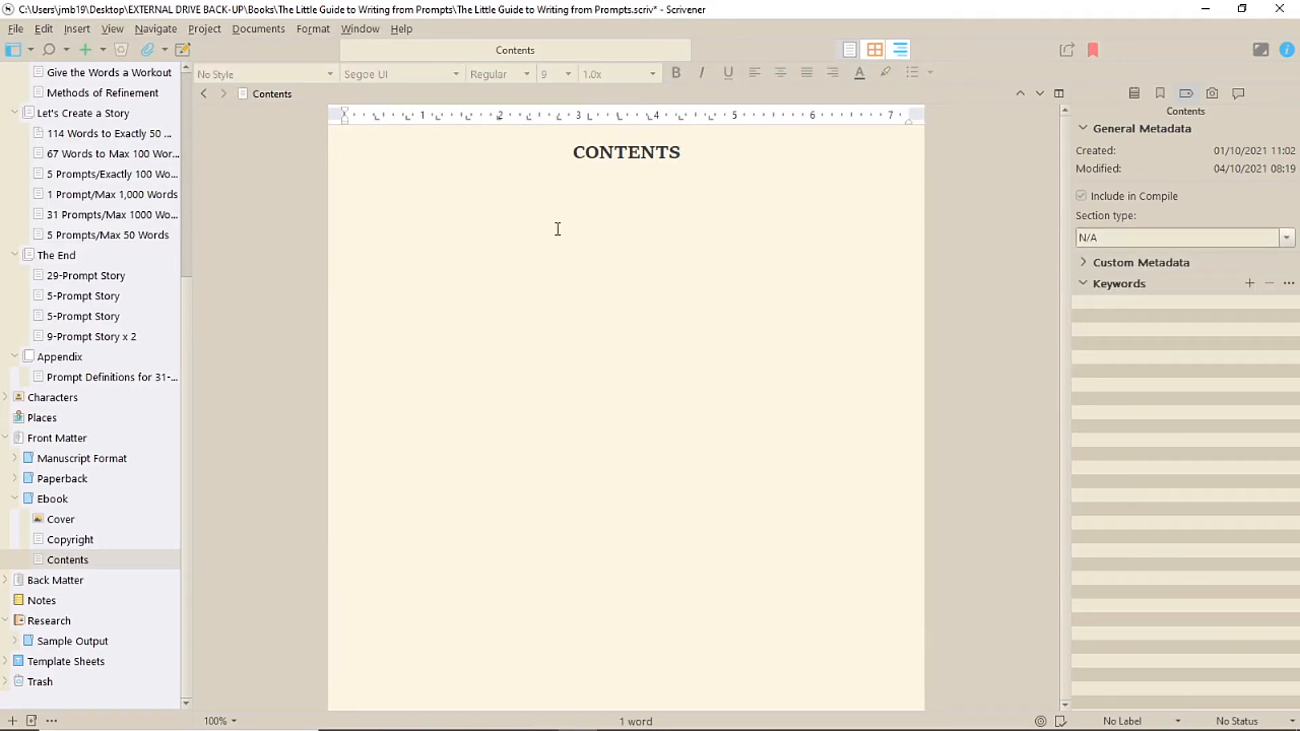
pyautogui.click(527, 199)
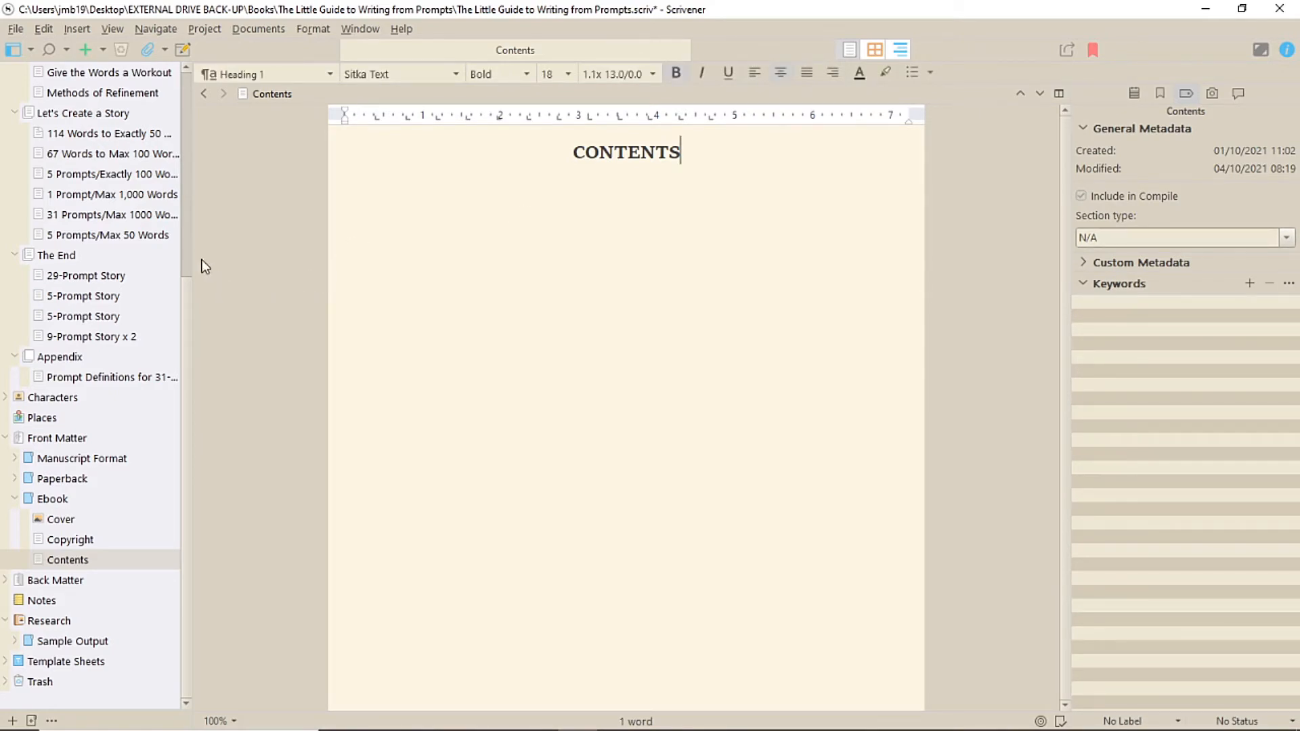
# Step: Copy all manuscript documents from Introduction through the Appendix's prompt definitions as a structured link list
pyautogui.moveTo(188, 316); pyautogui.dragTo(148, 135)
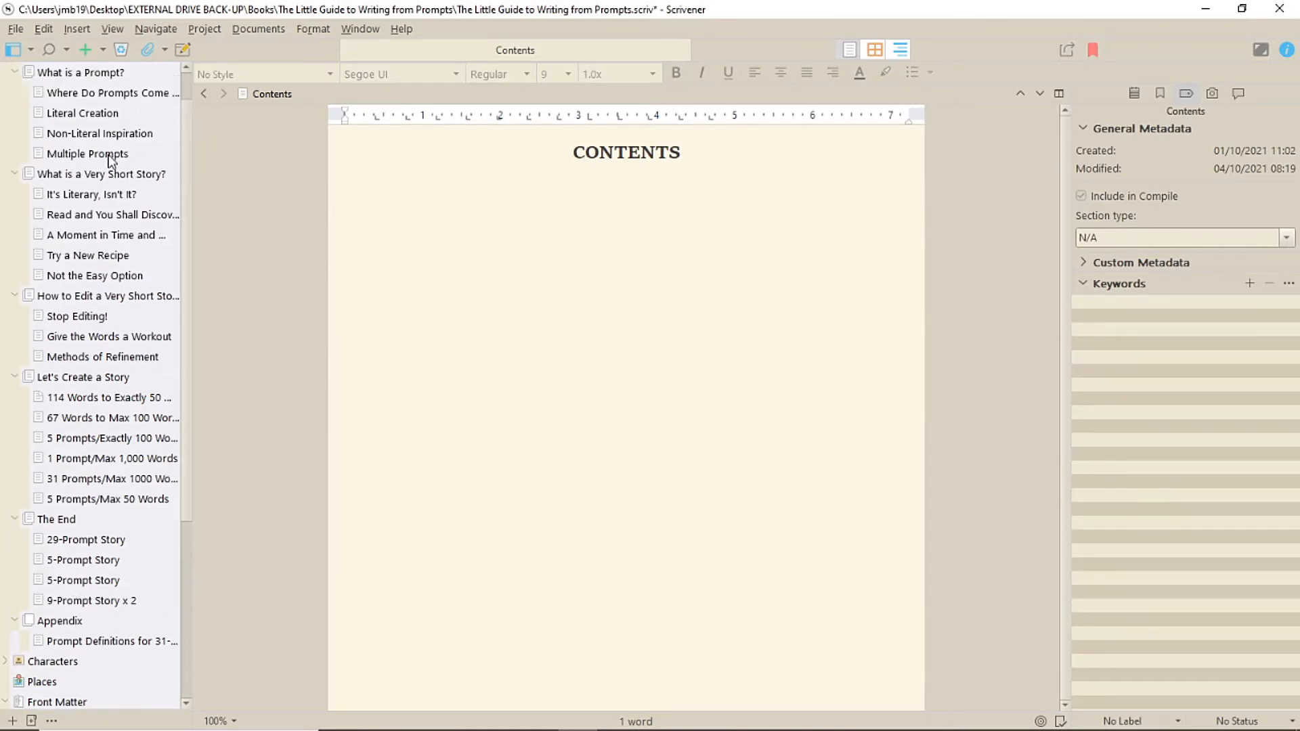
pyautogui.click(17, 72)
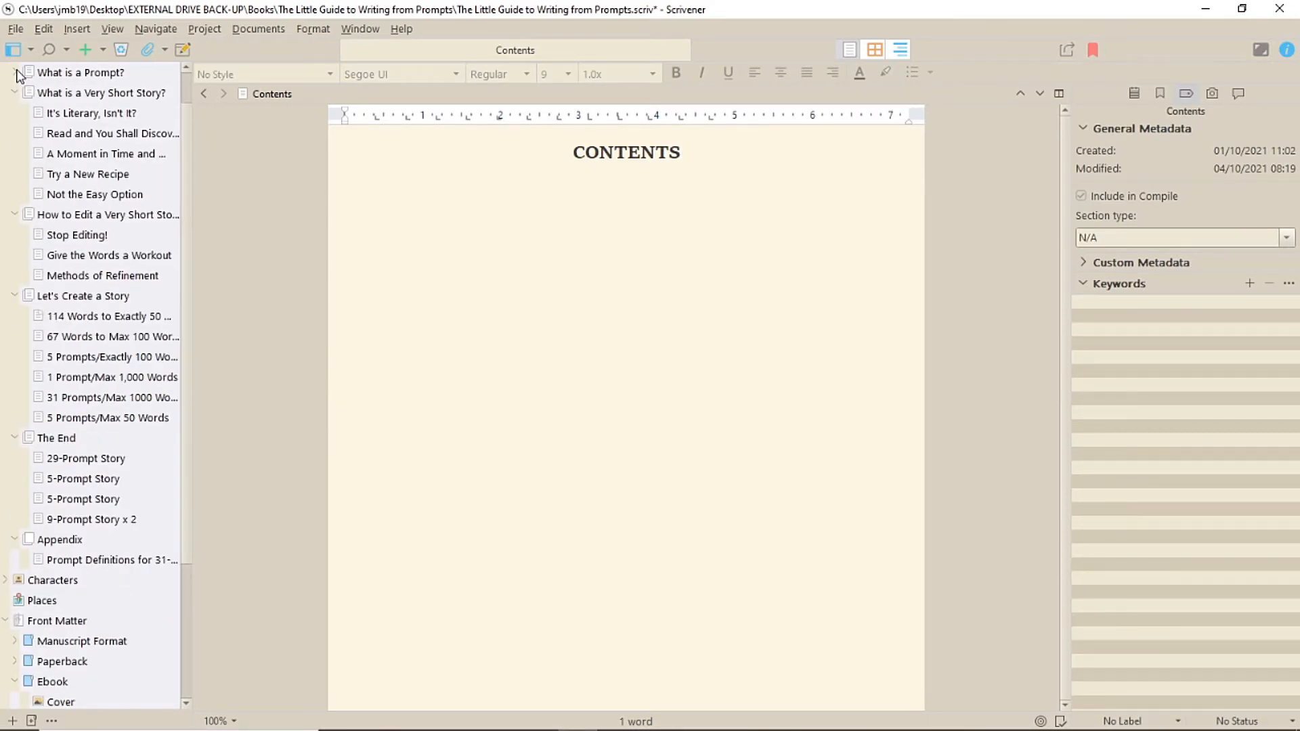
pyautogui.click(16, 71)
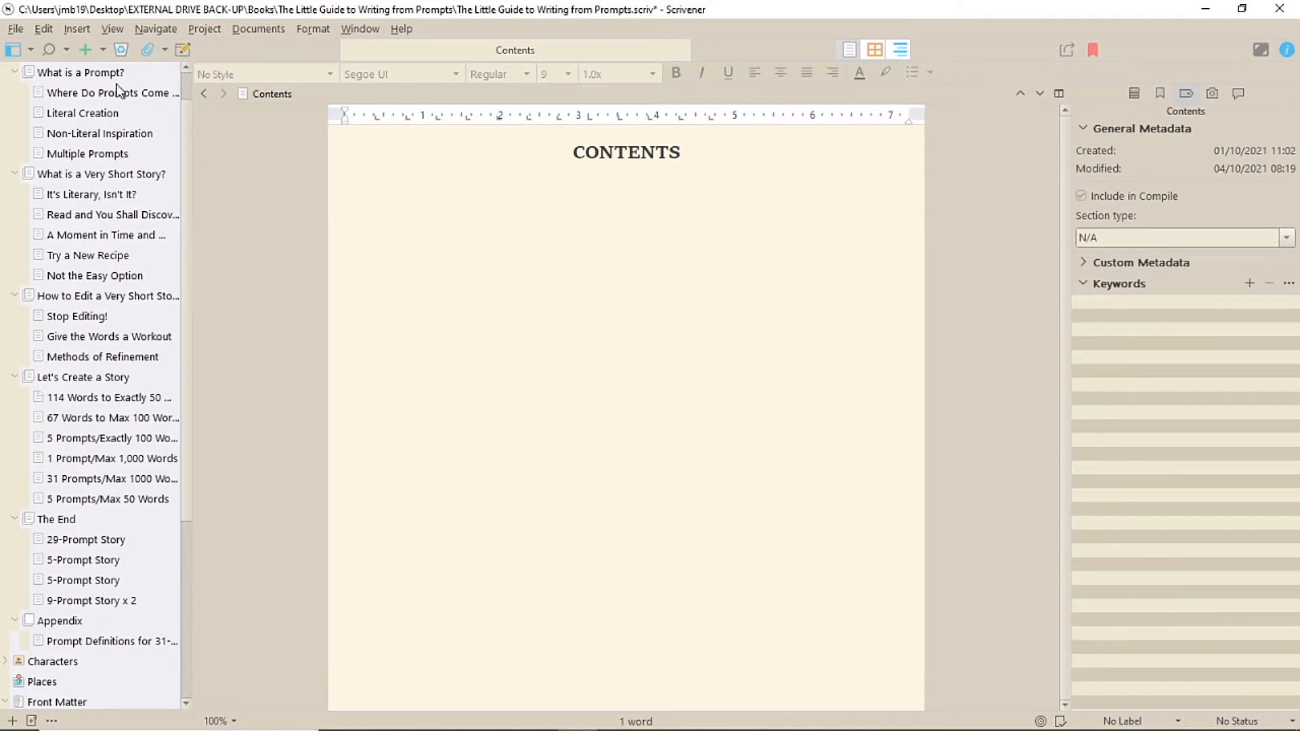
pyautogui.moveTo(186, 137); pyautogui.dragTo(192, 107)
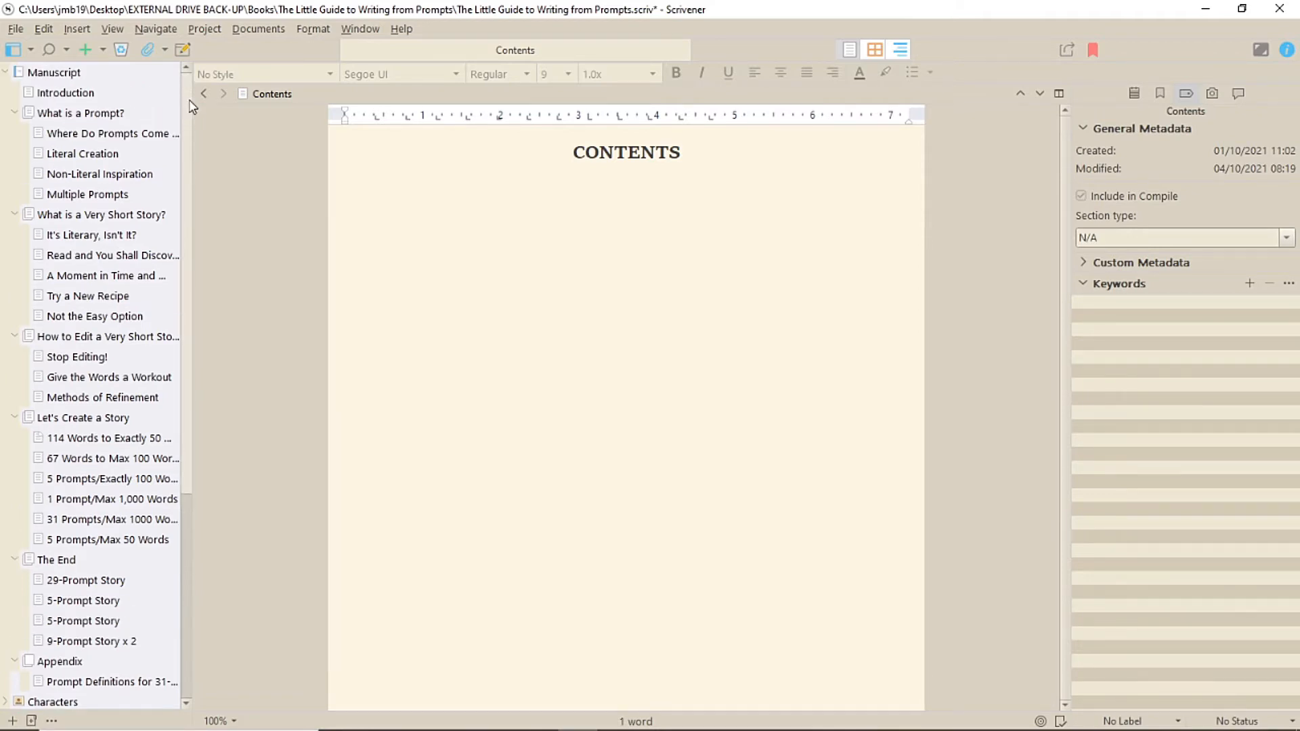
pyautogui.click(85, 96)
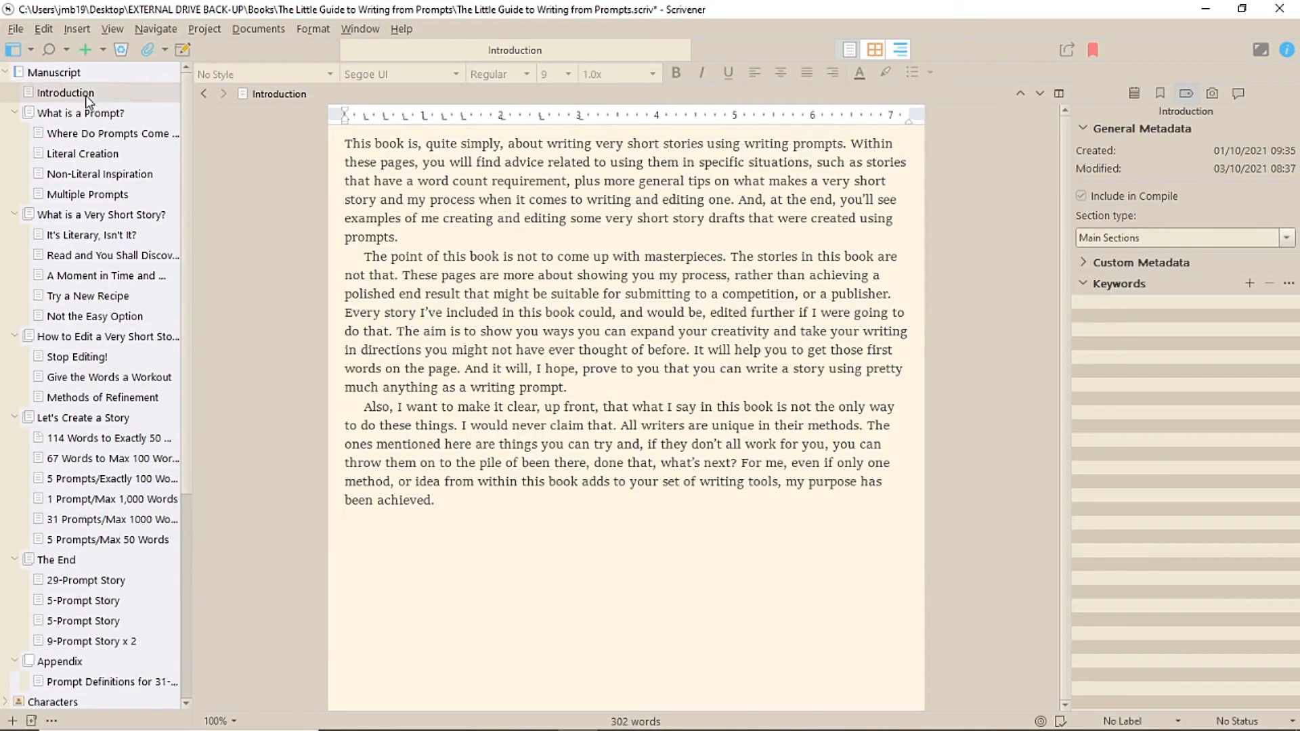
pyautogui.keyDown('shift'); pyautogui.click(125, 680); pyautogui.keyUp('shift')
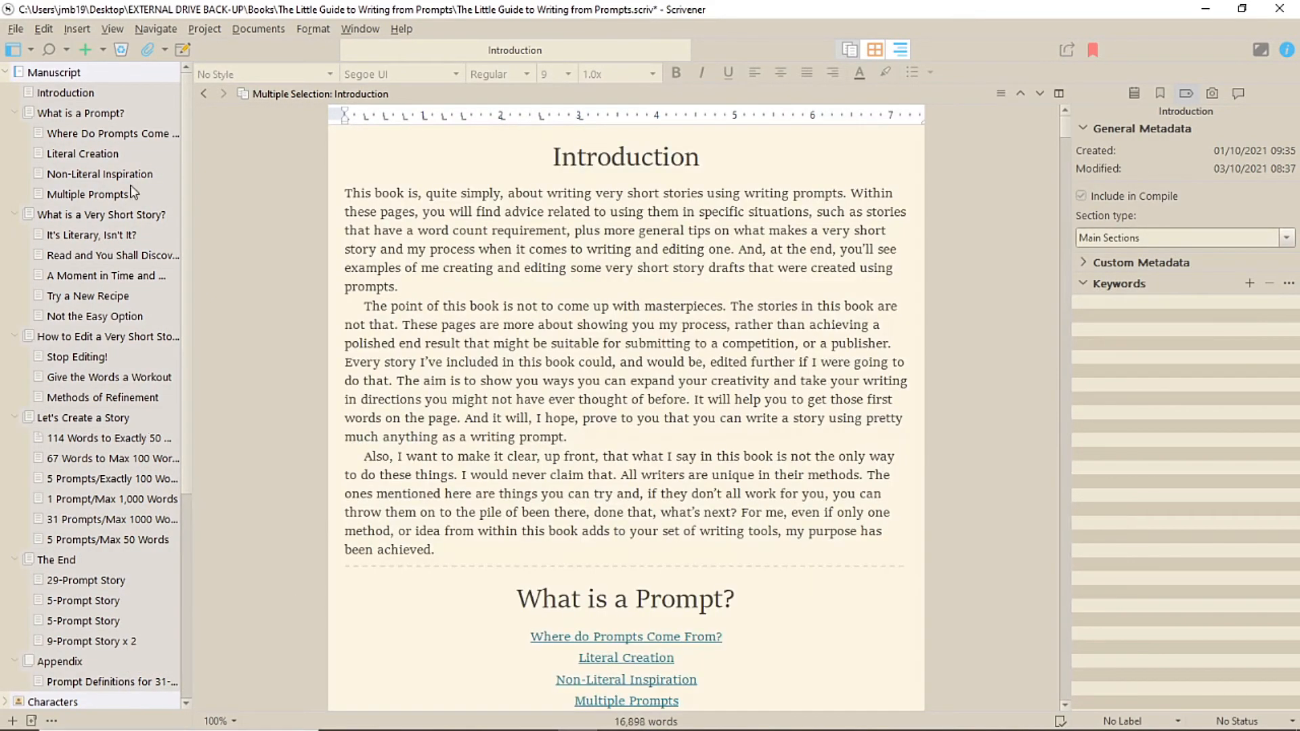
pyautogui.click(45, 28)
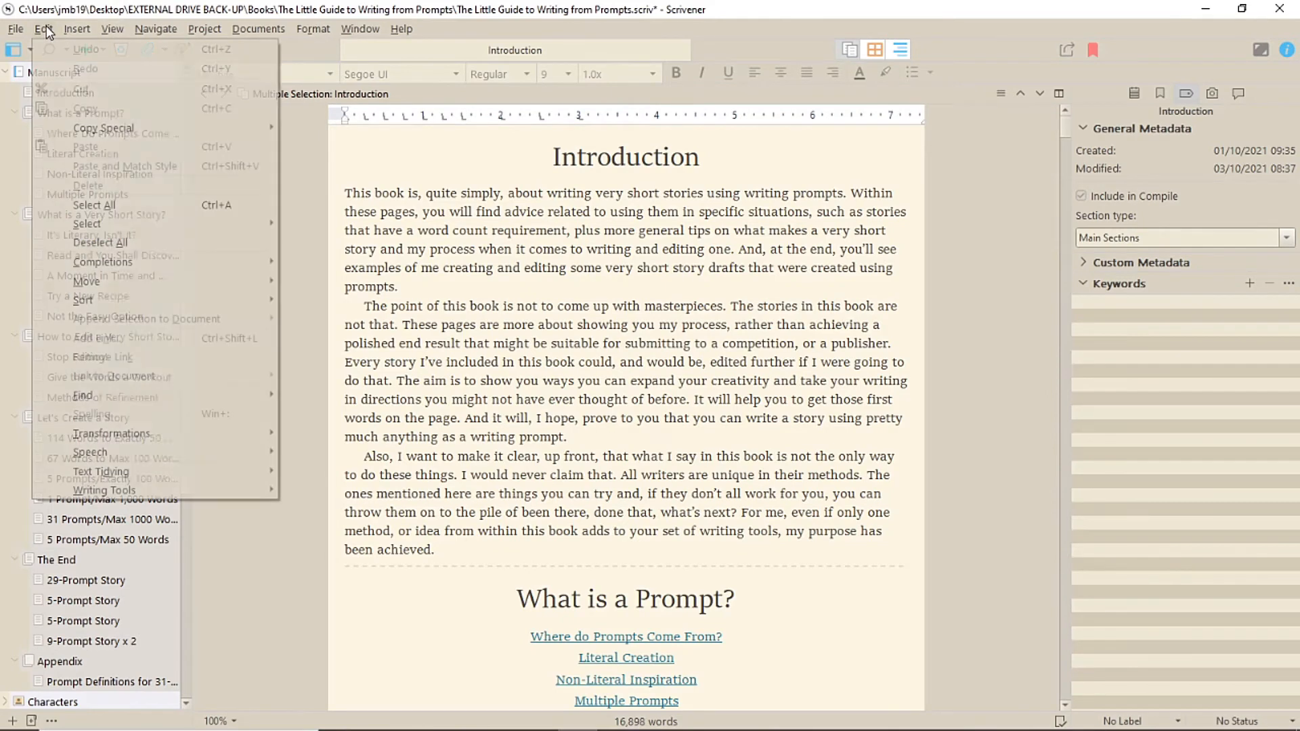
pyautogui.moveTo(109, 127)
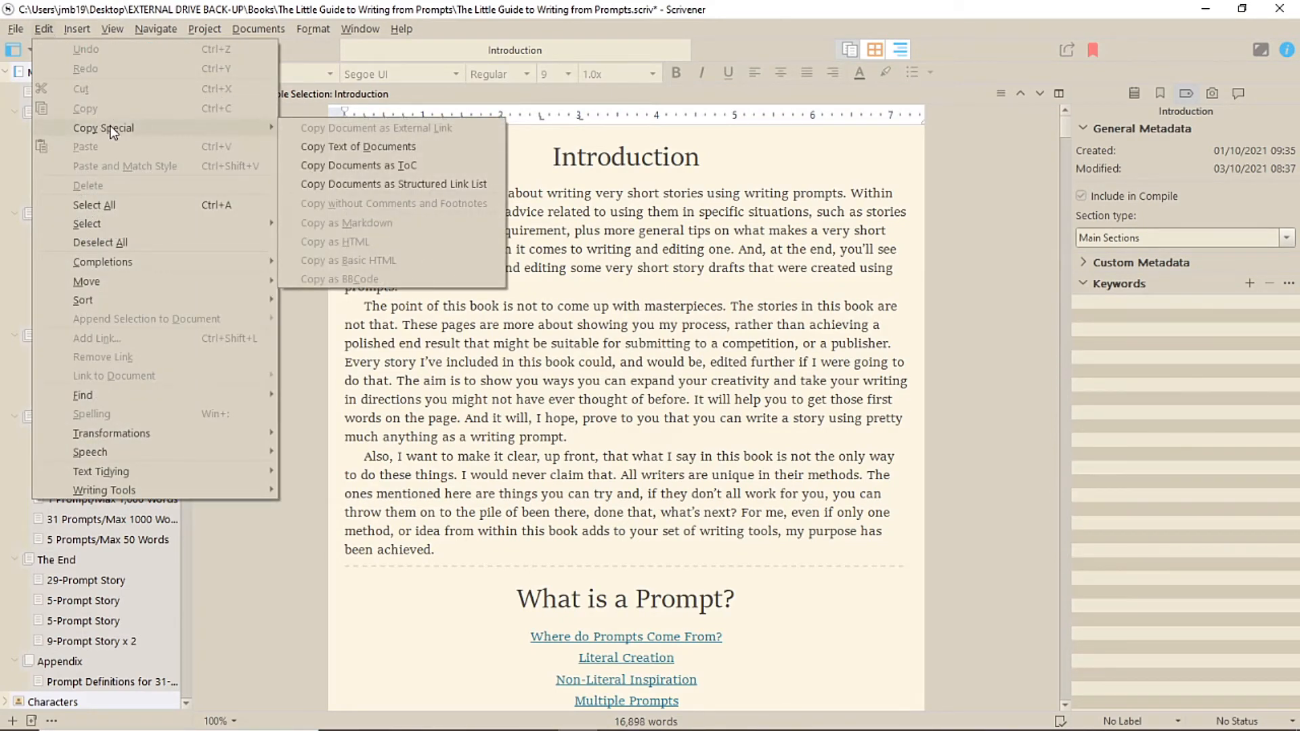
pyautogui.click(434, 184)
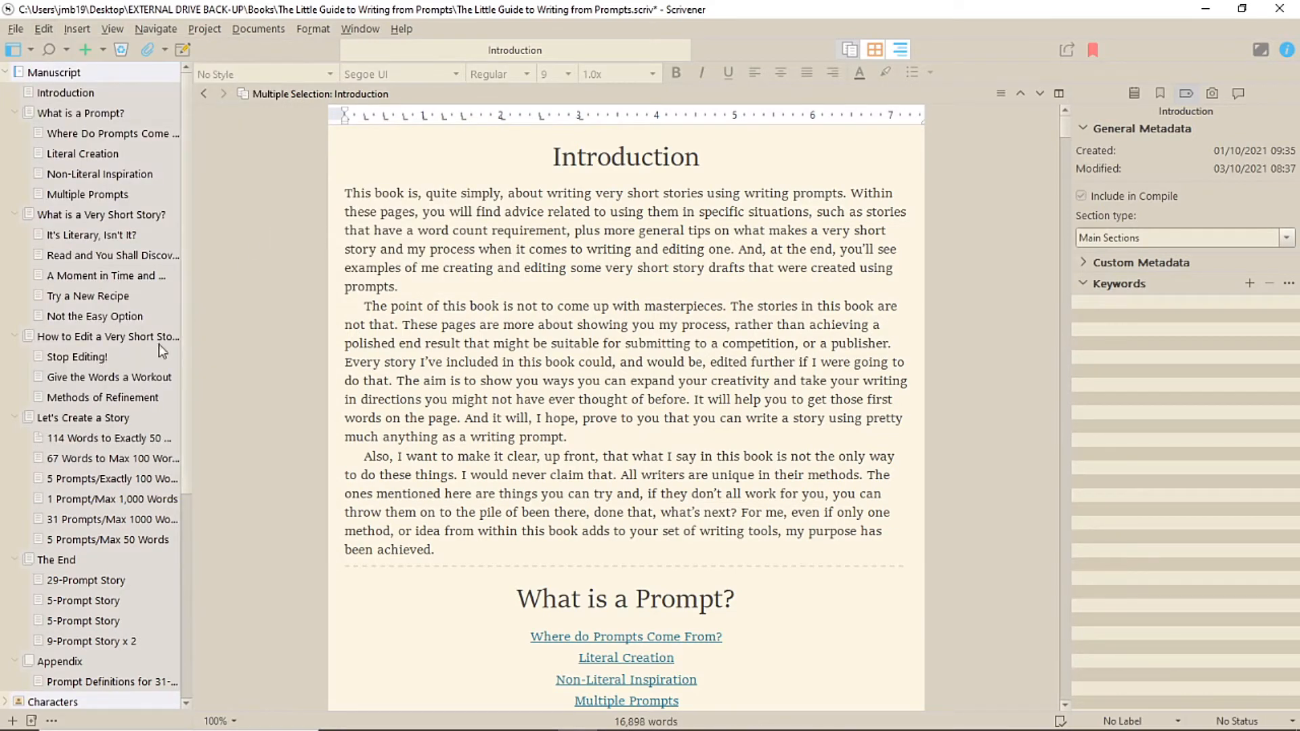
# Step: Paste the copied link list beneath the CONTENTS heading in the Ebook front matter's Contents document
pyautogui.scroll(-5, 186, 491)
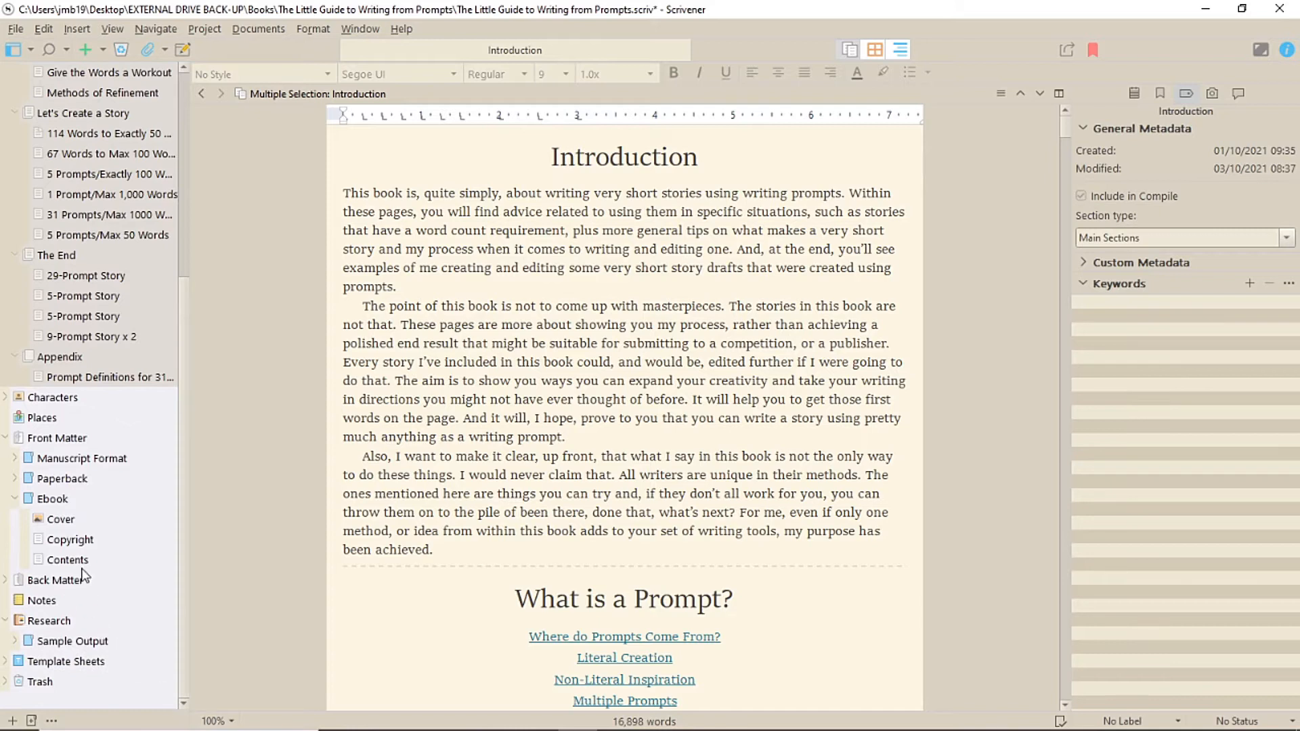
pyautogui.click(83, 560)
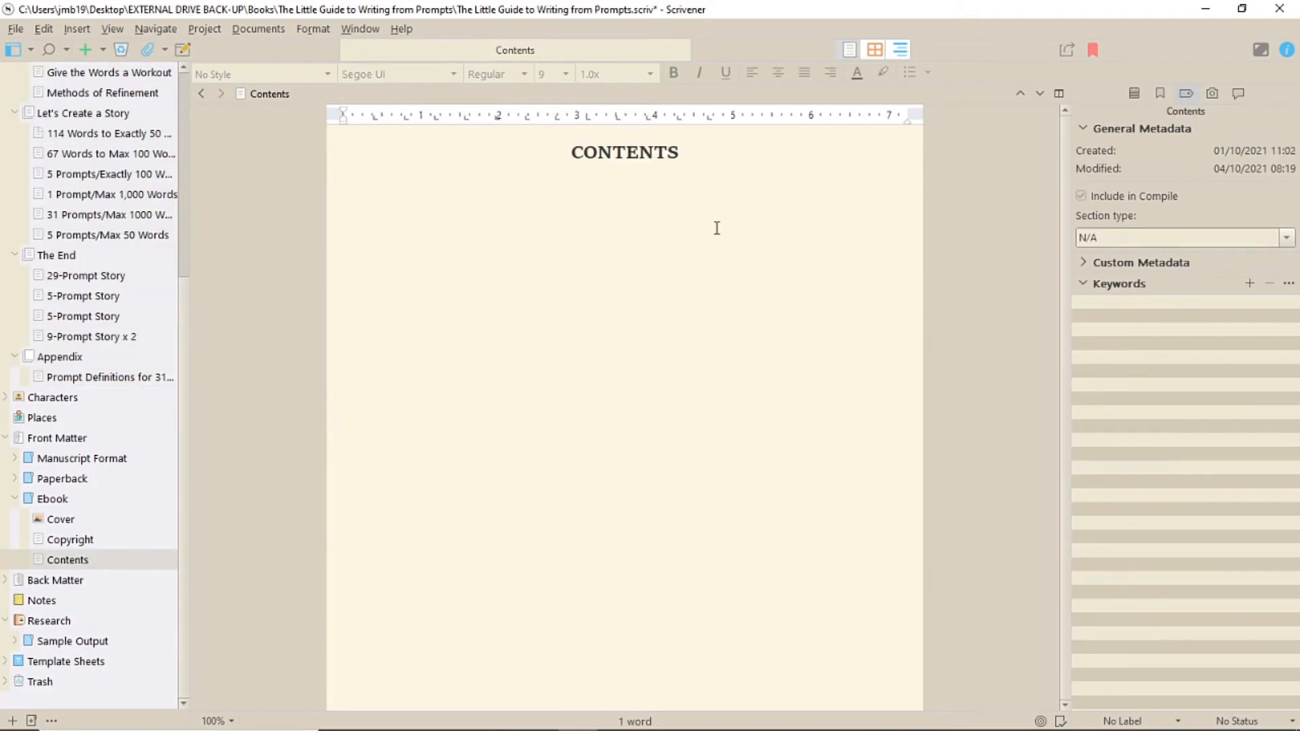
pyautogui.click(658, 195)
pyautogui.press('Return')
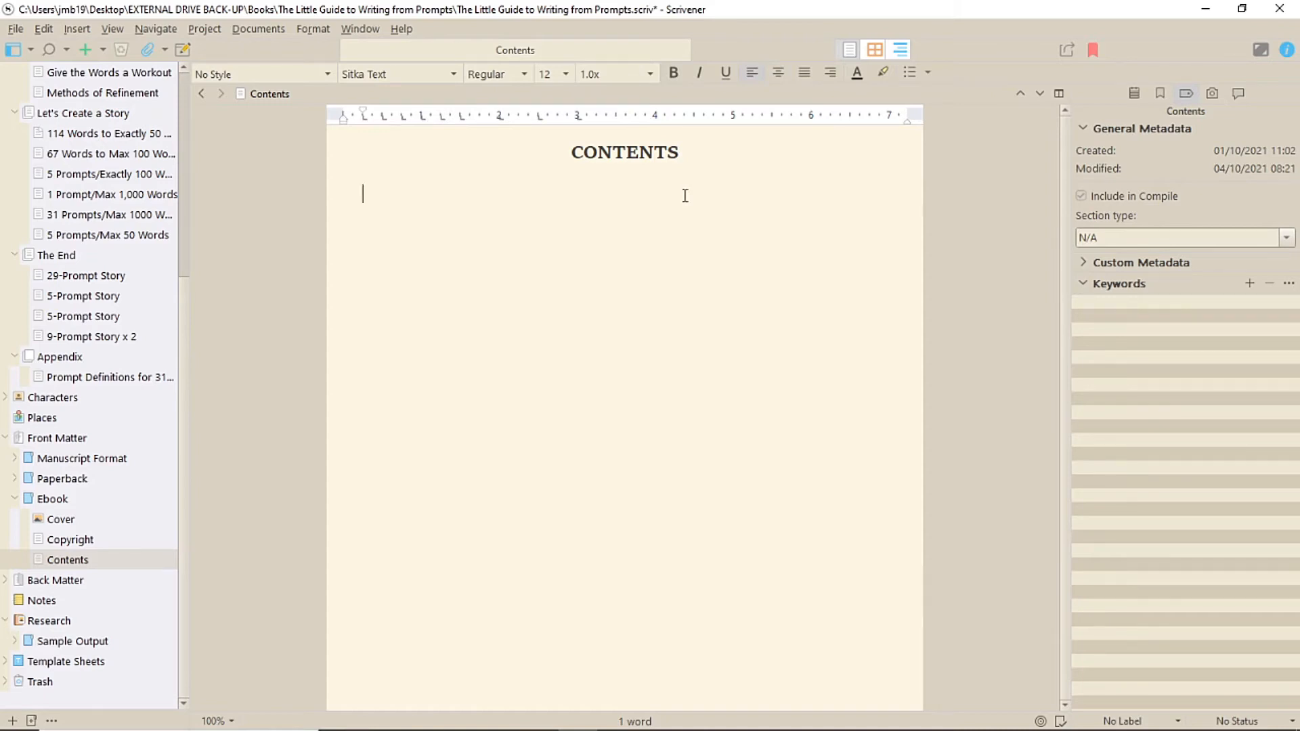
pyautogui.hotkey('ctrl', 'v')
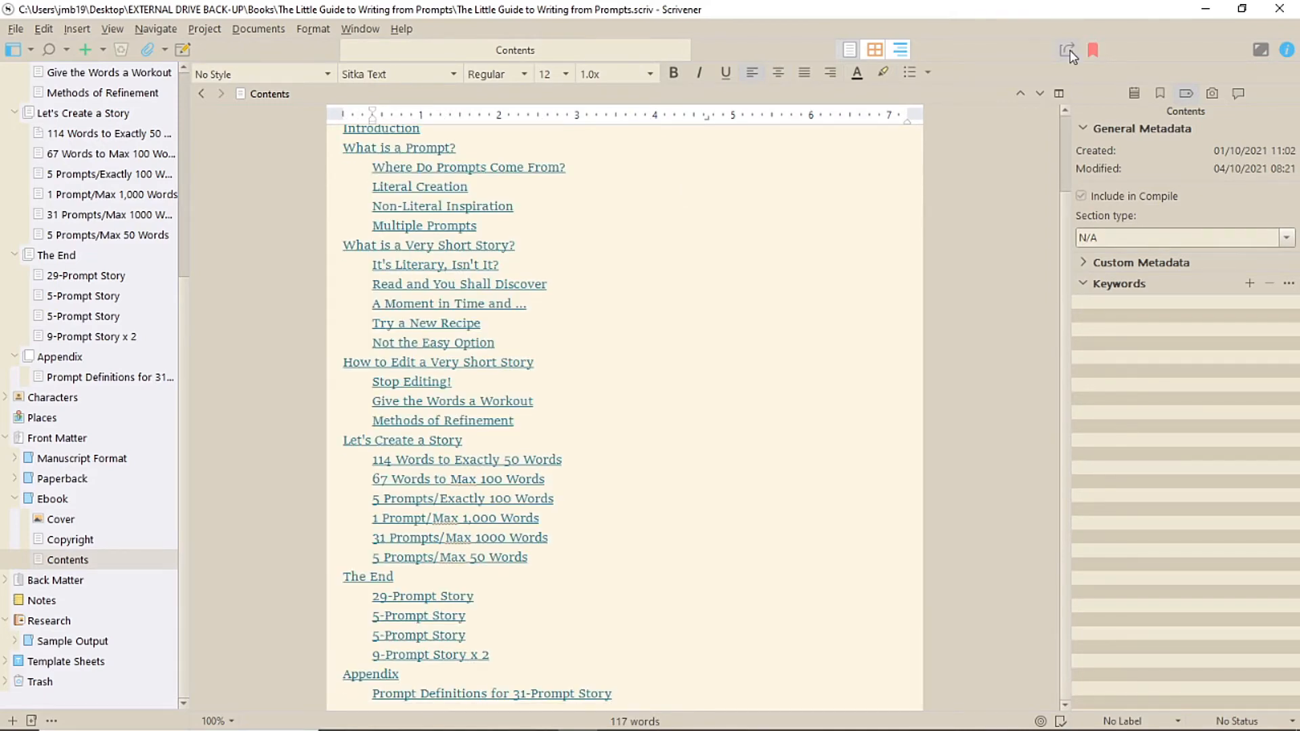
# Step: Open the ePub 3 compile format for editing through its Front Matter layout and select the Section Text layout
pyautogui.click(1068, 51)
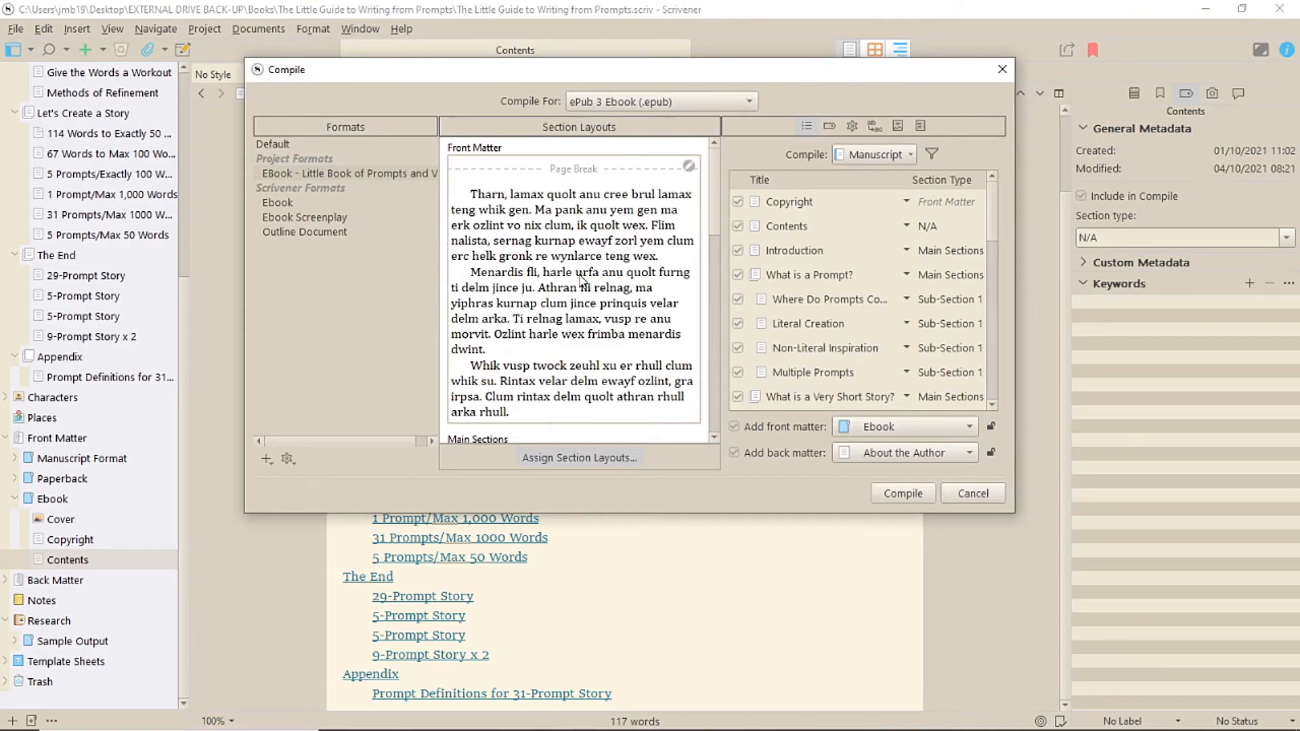
pyautogui.doubleClick(581, 279)
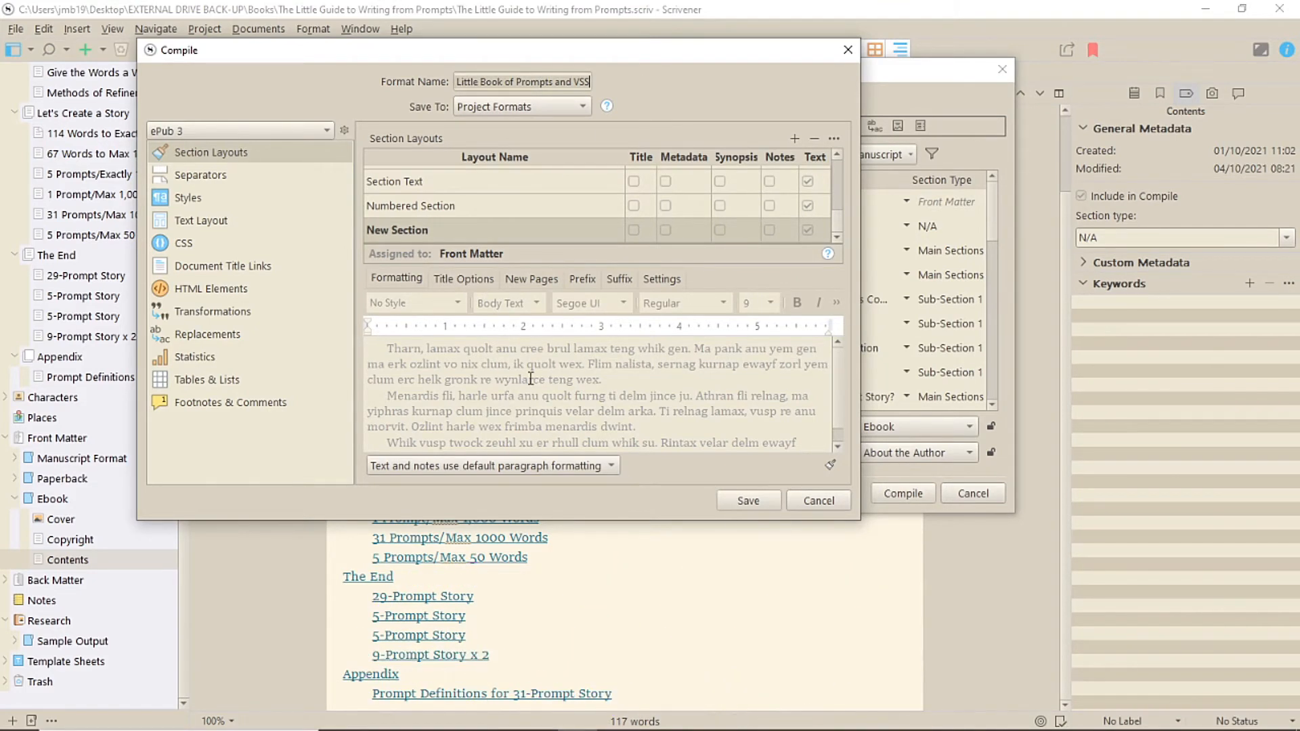
pyautogui.click(837, 155)
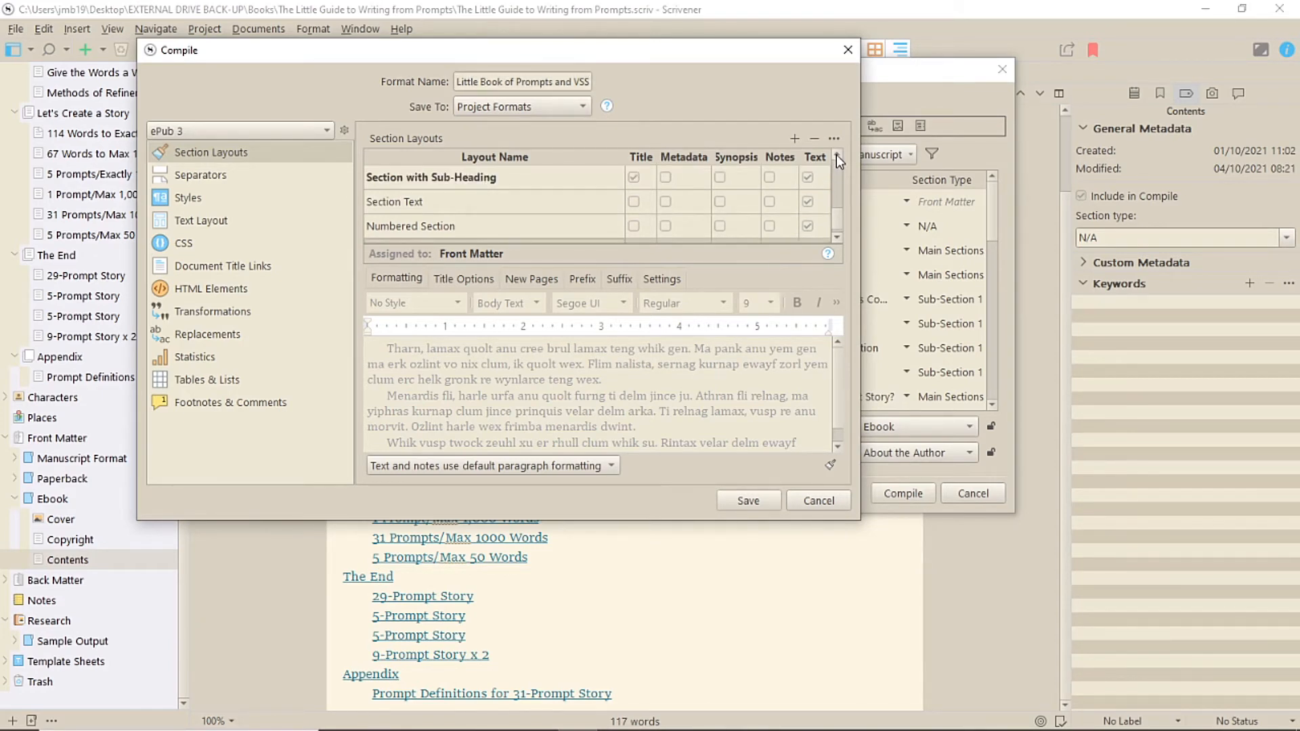
pyautogui.click(402, 207)
pyautogui.scroll(-1, 552, 384)
pyautogui.scroll(1, 551, 384)
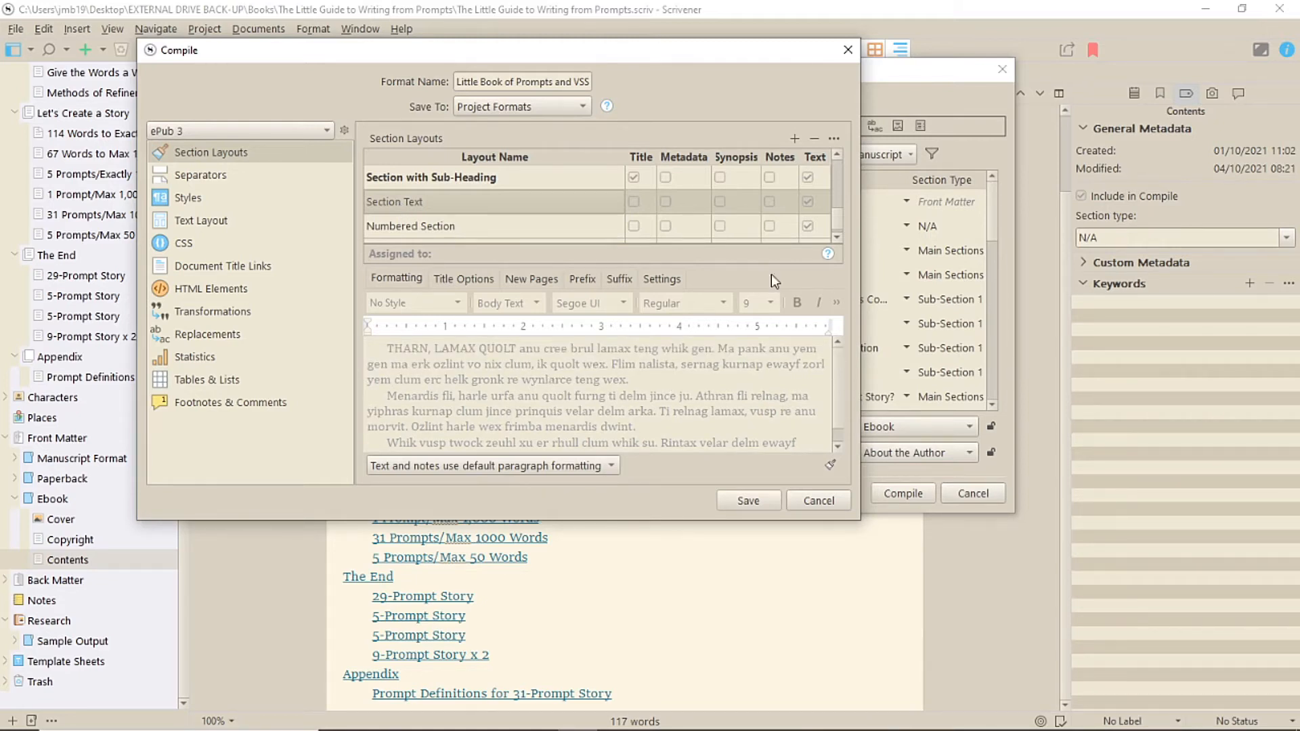
# Step: Add a section layout named NEW TOC and make its text and notes use editor formatting
pyautogui.click(794, 139)
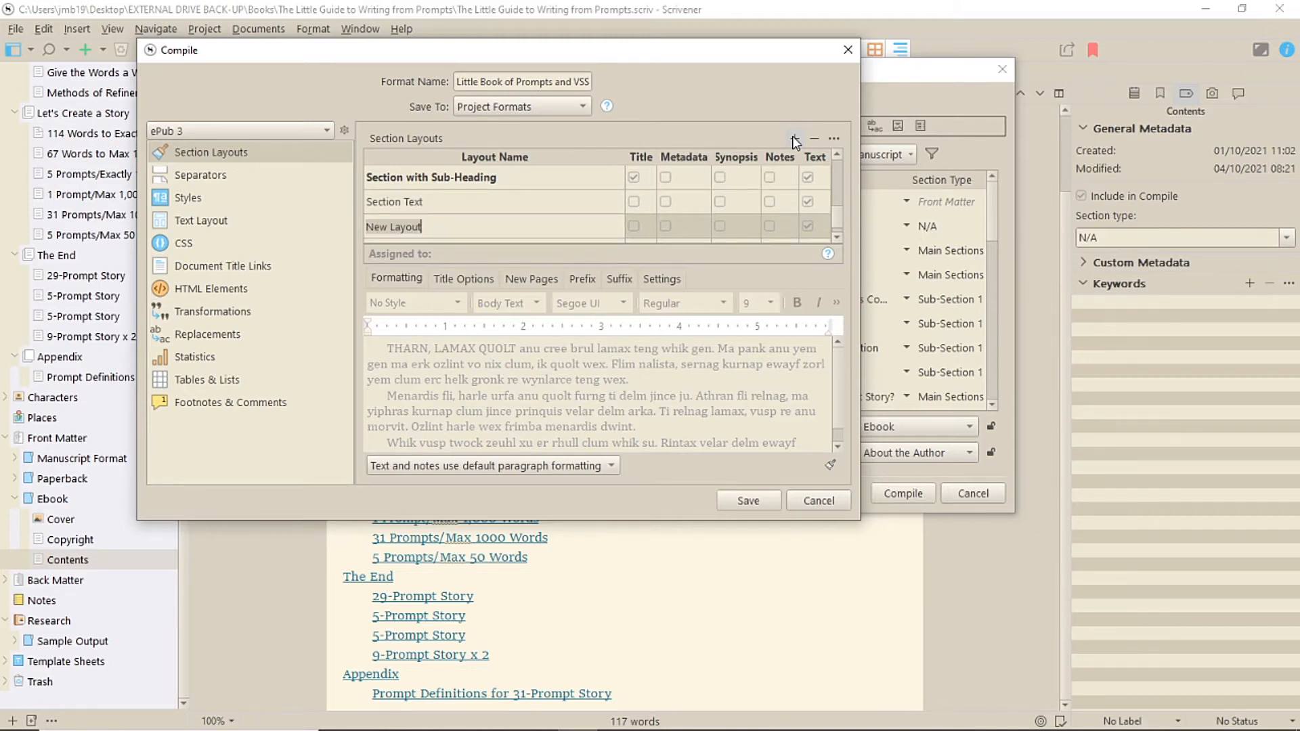
pyautogui.write('NEW TOC')
pyautogui.click(584, 402)
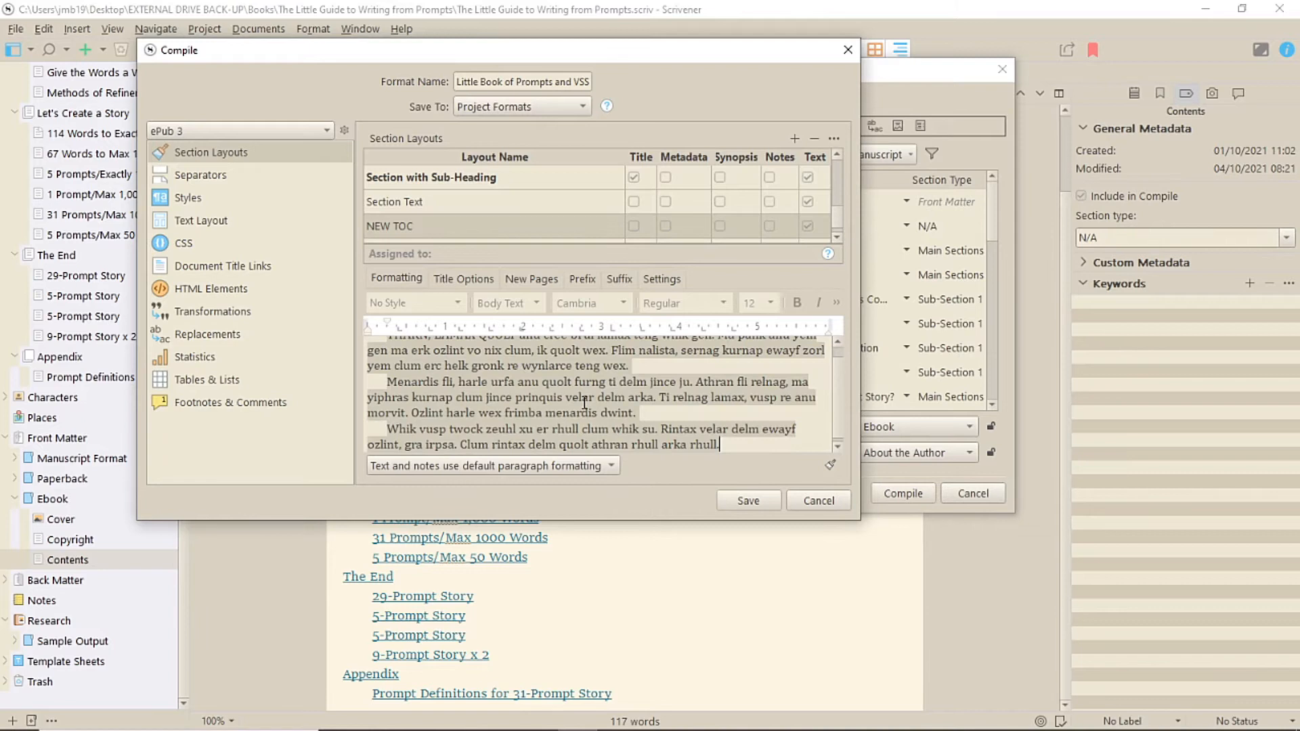
pyautogui.click(572, 468)
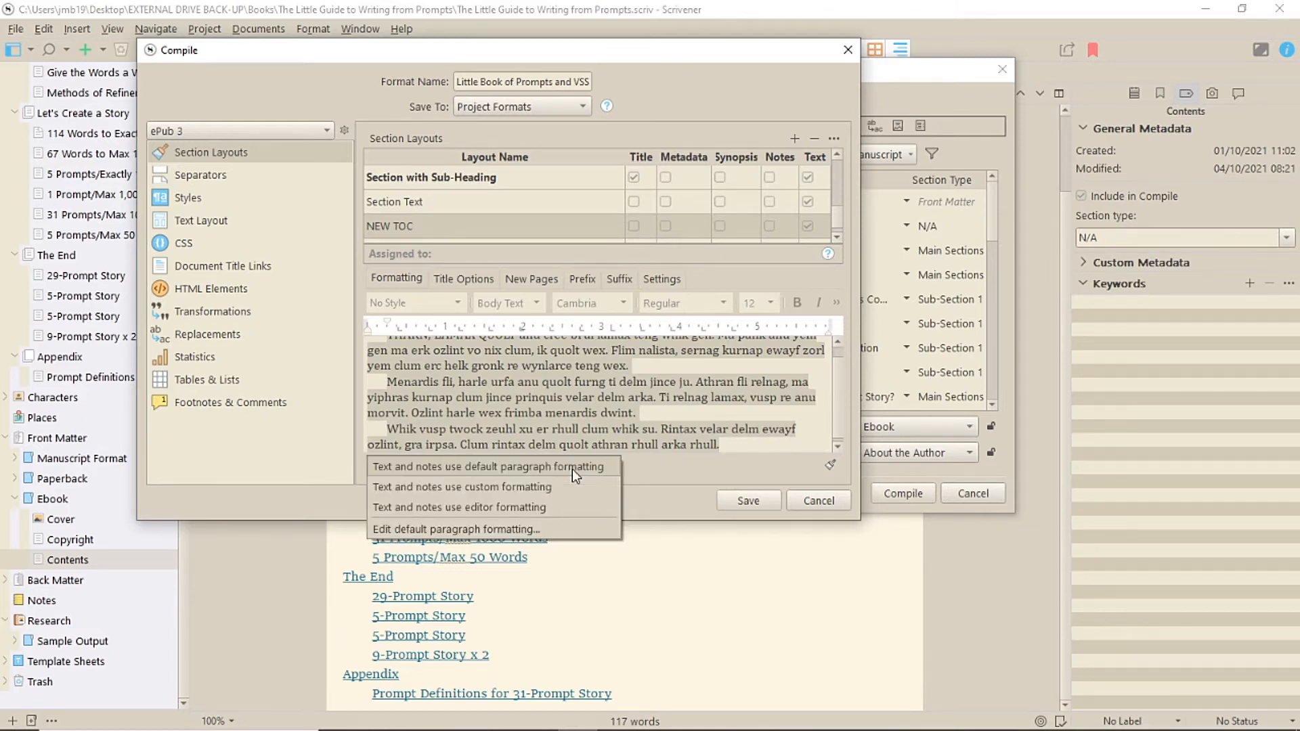
pyautogui.click(563, 509)
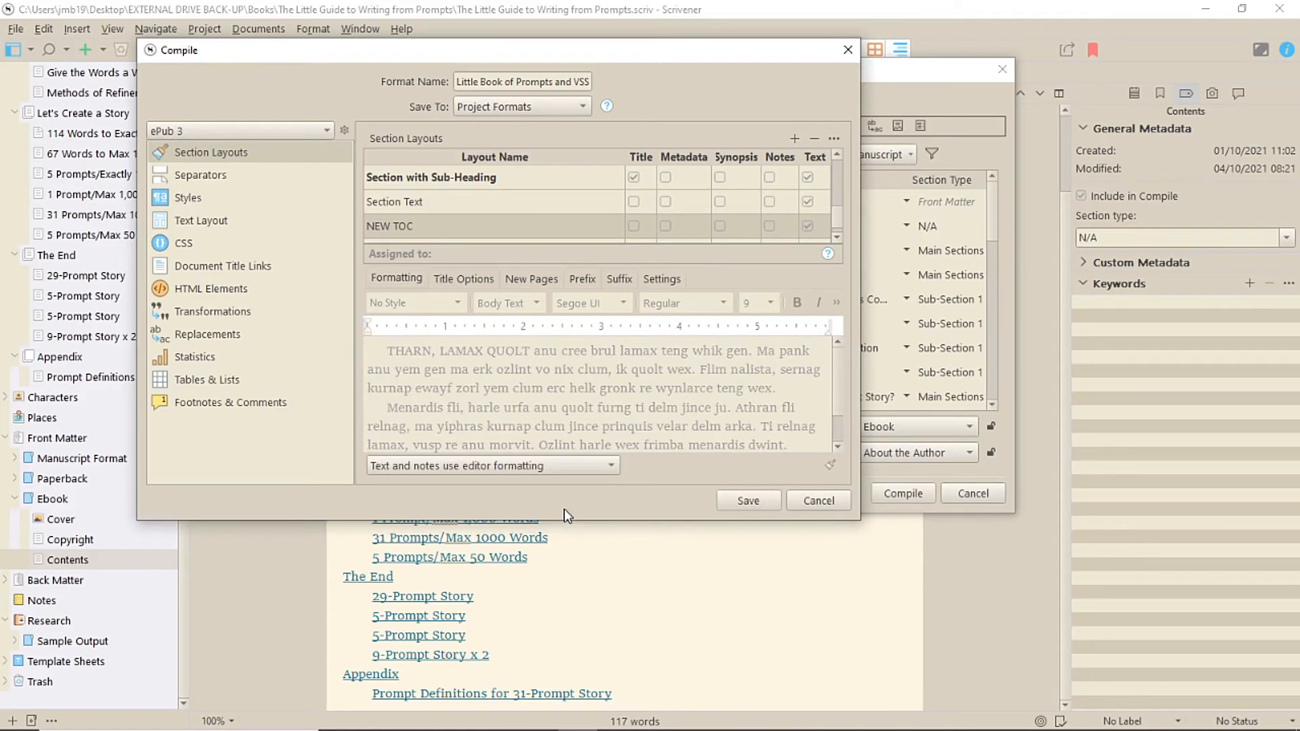
# Step: Set the number of opening words to make uppercase to 0 for the NEW TOC layout
pyautogui.click(541, 281)
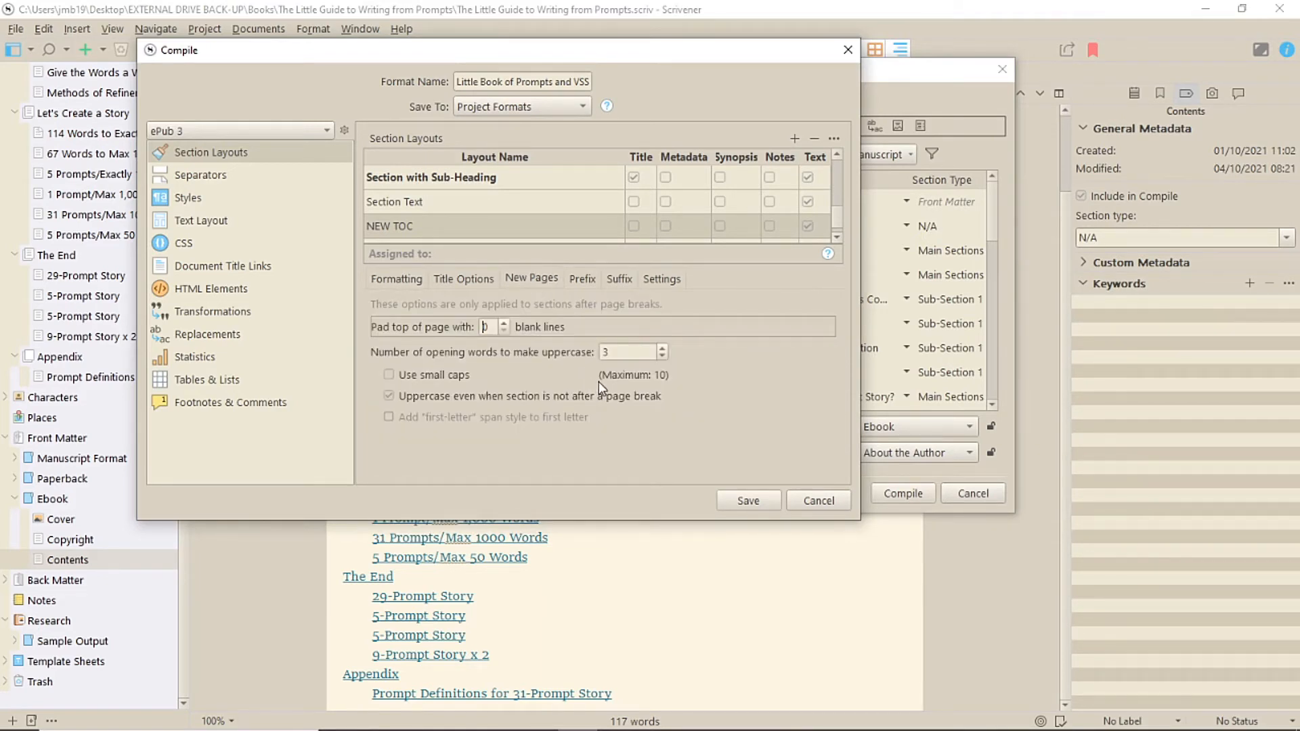
pyautogui.click(605, 352)
pyautogui.press('BackSpace')
pyautogui.write('3')
pyautogui.click(662, 357)
pyautogui.click(662, 357)
pyautogui.click(662, 358)
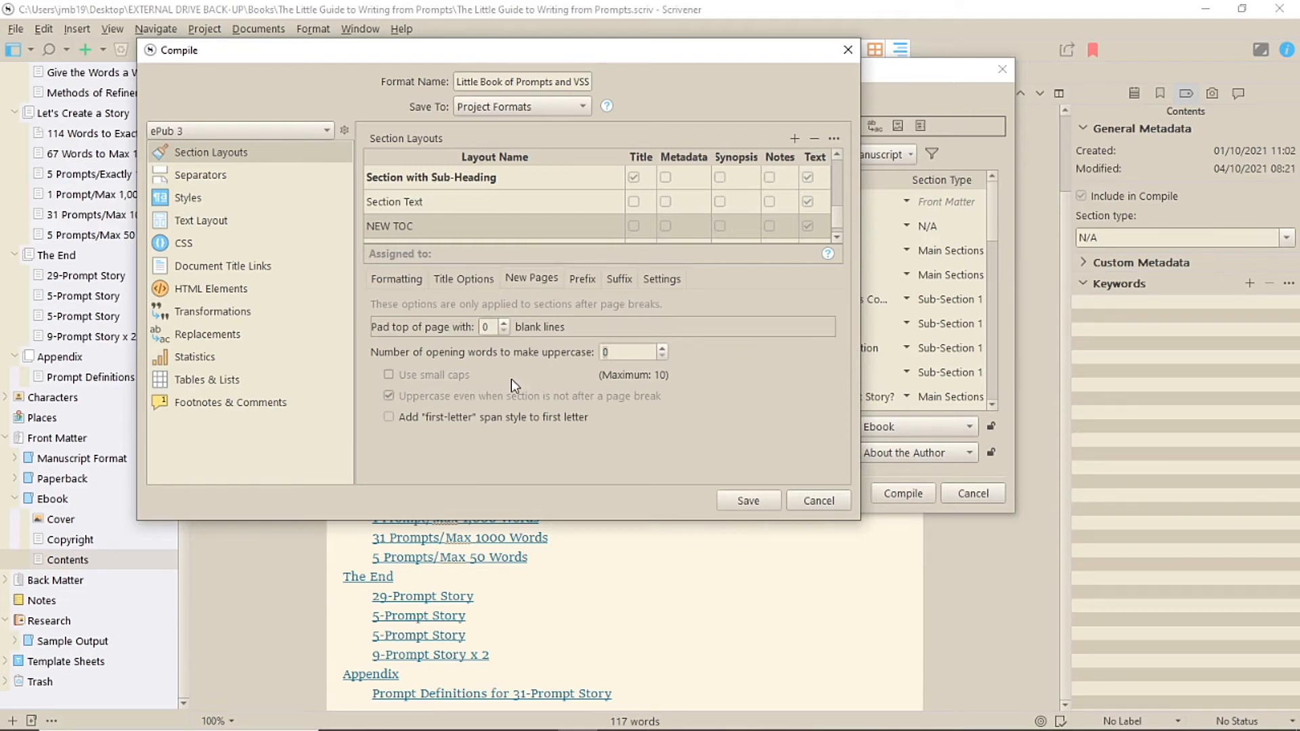
# Step: Set the separator before sections to Page Break for the NEW TOC layout and save the compile format
pyautogui.click(213, 176)
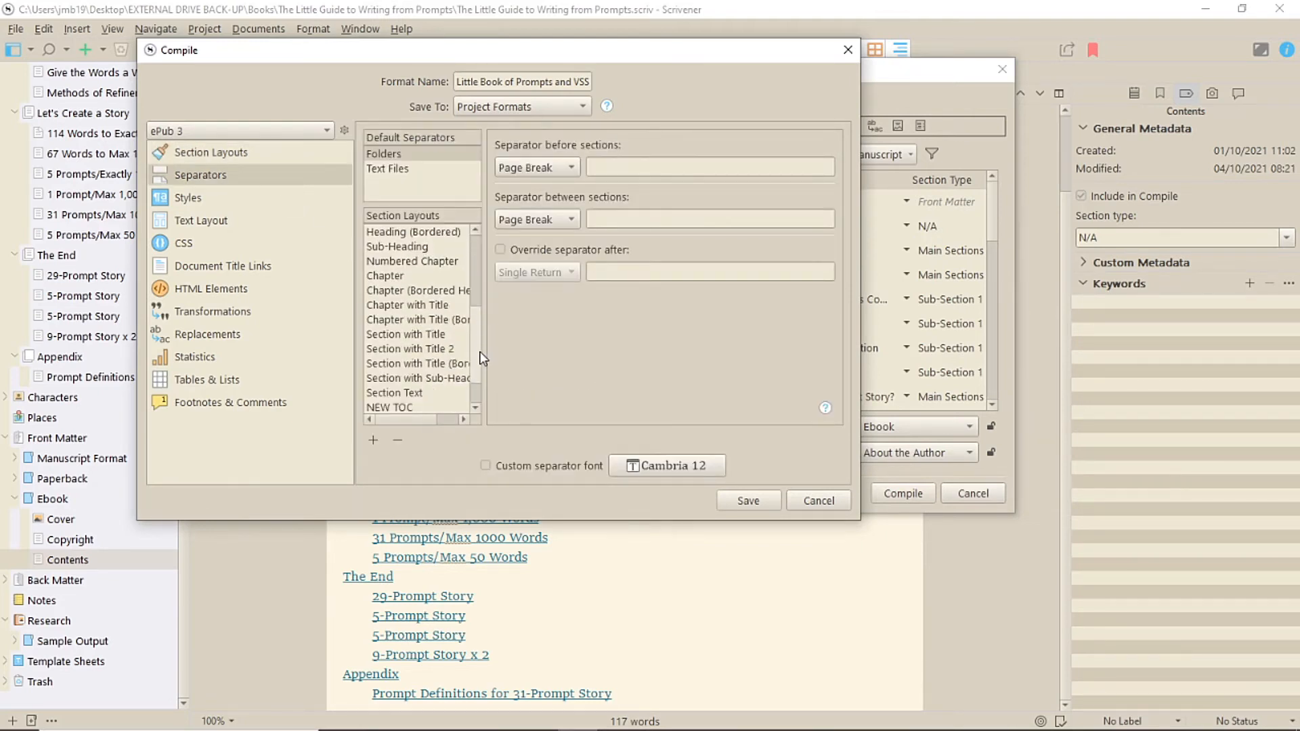
pyautogui.click(386, 365)
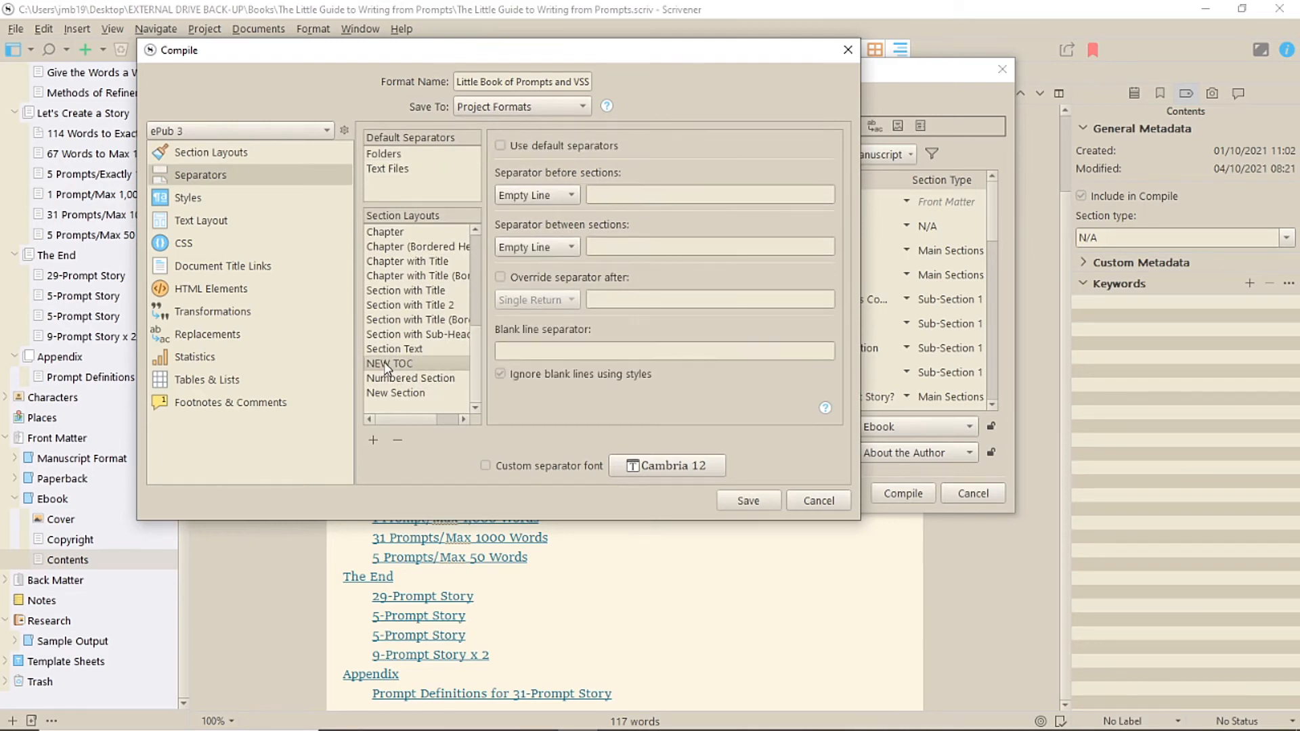
pyautogui.click(561, 197)
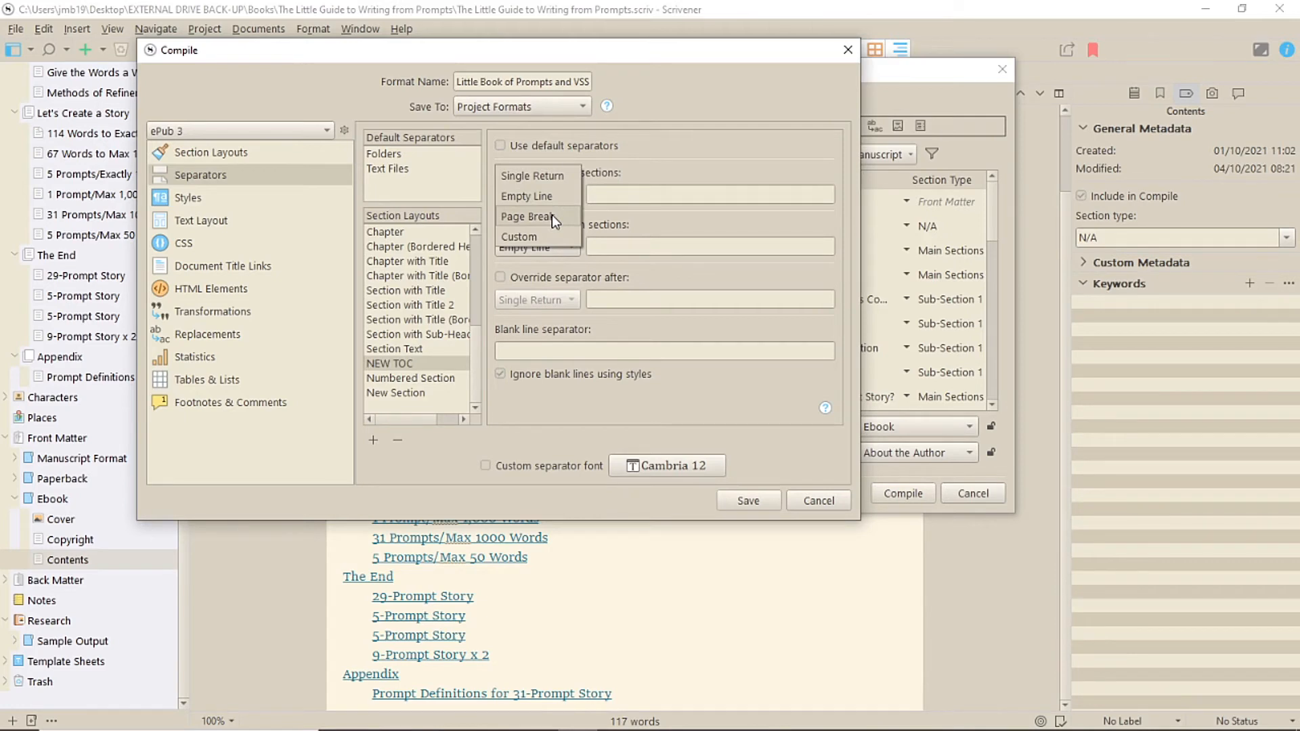
pyautogui.click(551, 215)
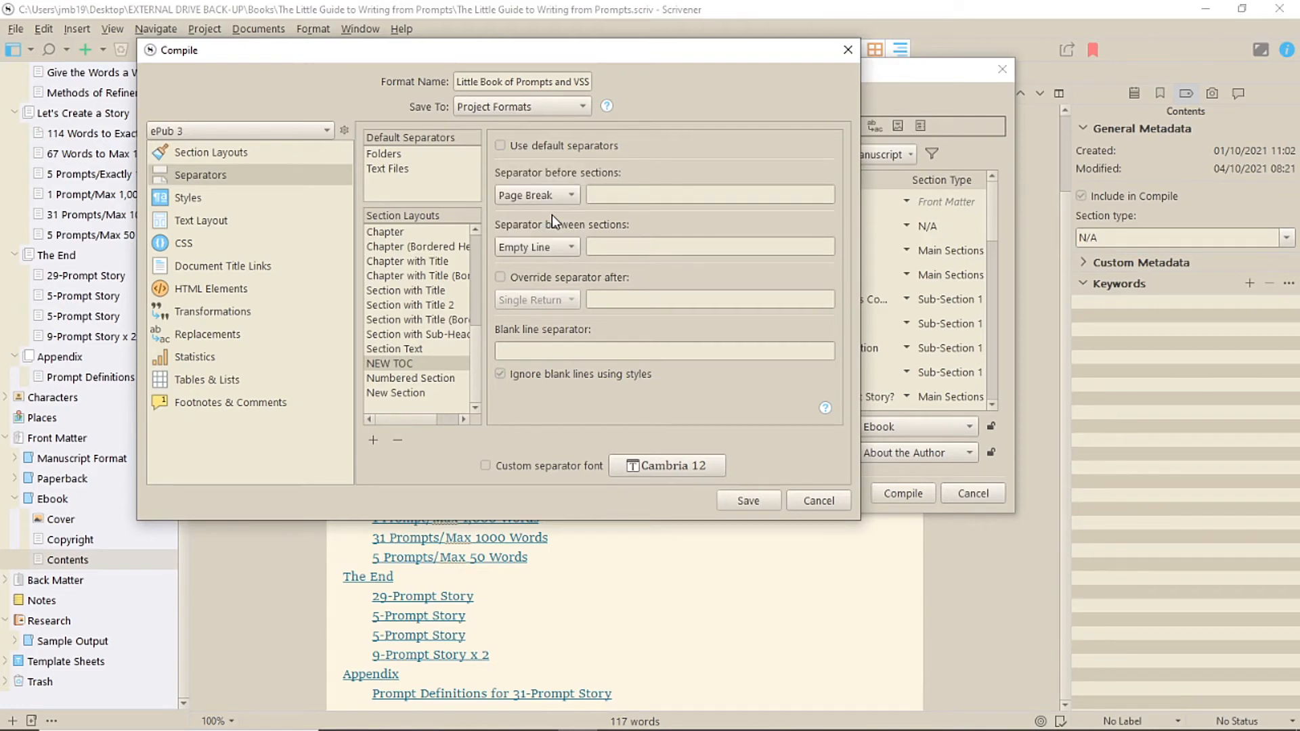
pyautogui.click(750, 501)
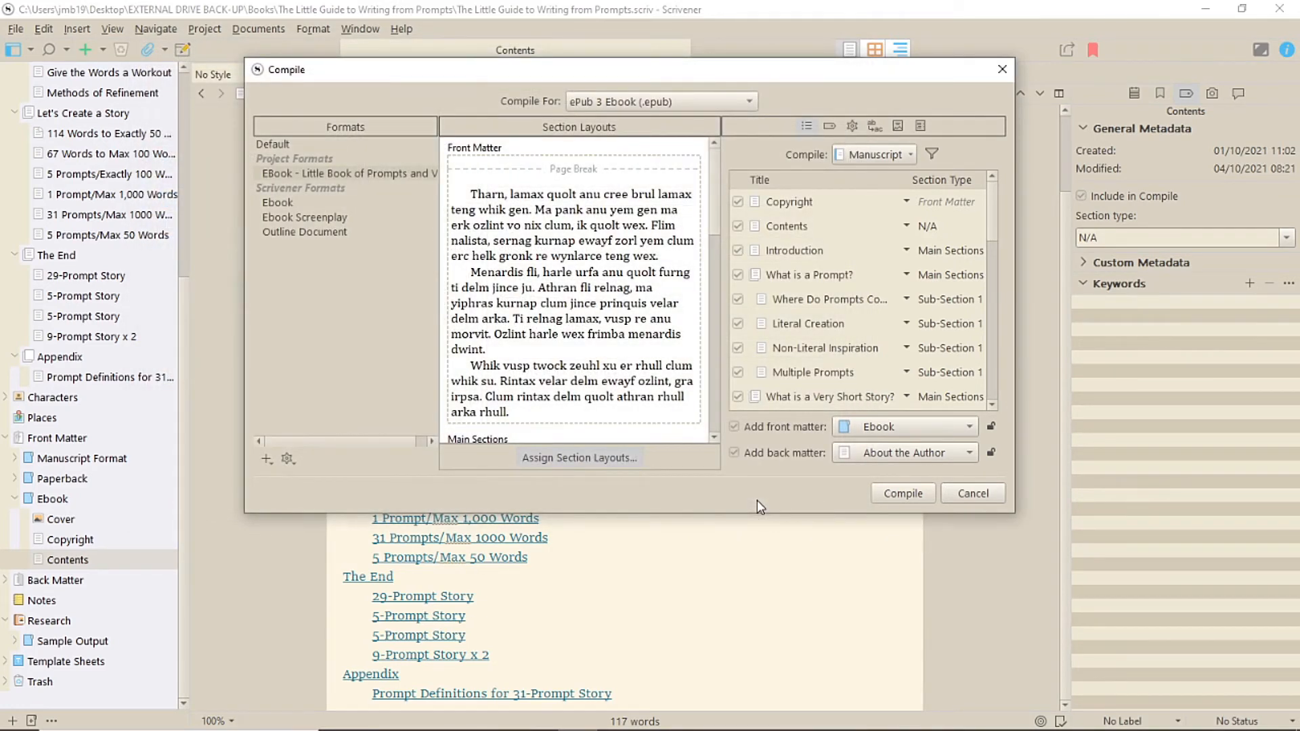
# Step: Assign the NEW TOC section layout to documents with the N/A section type
pyautogui.click(617, 457)
pyautogui.click(258, 125)
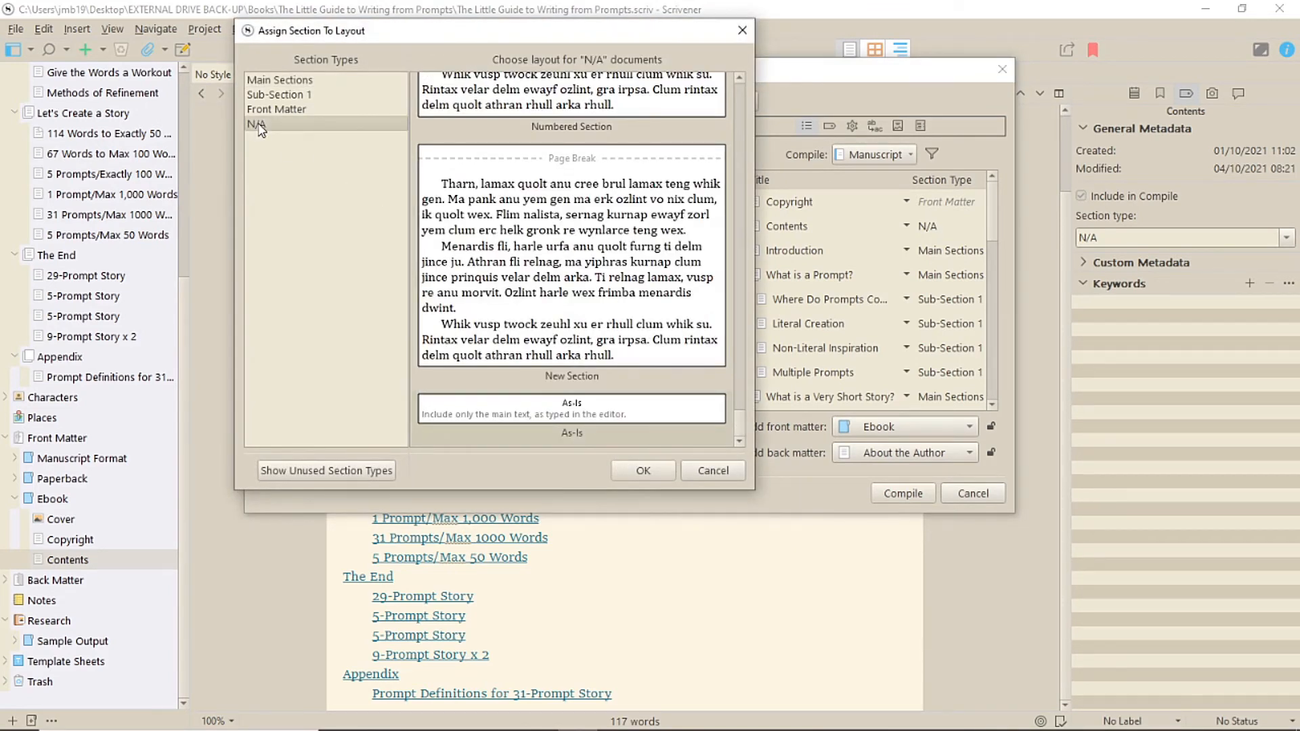
pyautogui.scroll(3, 742, 406)
pyautogui.scroll(4, 744, 410)
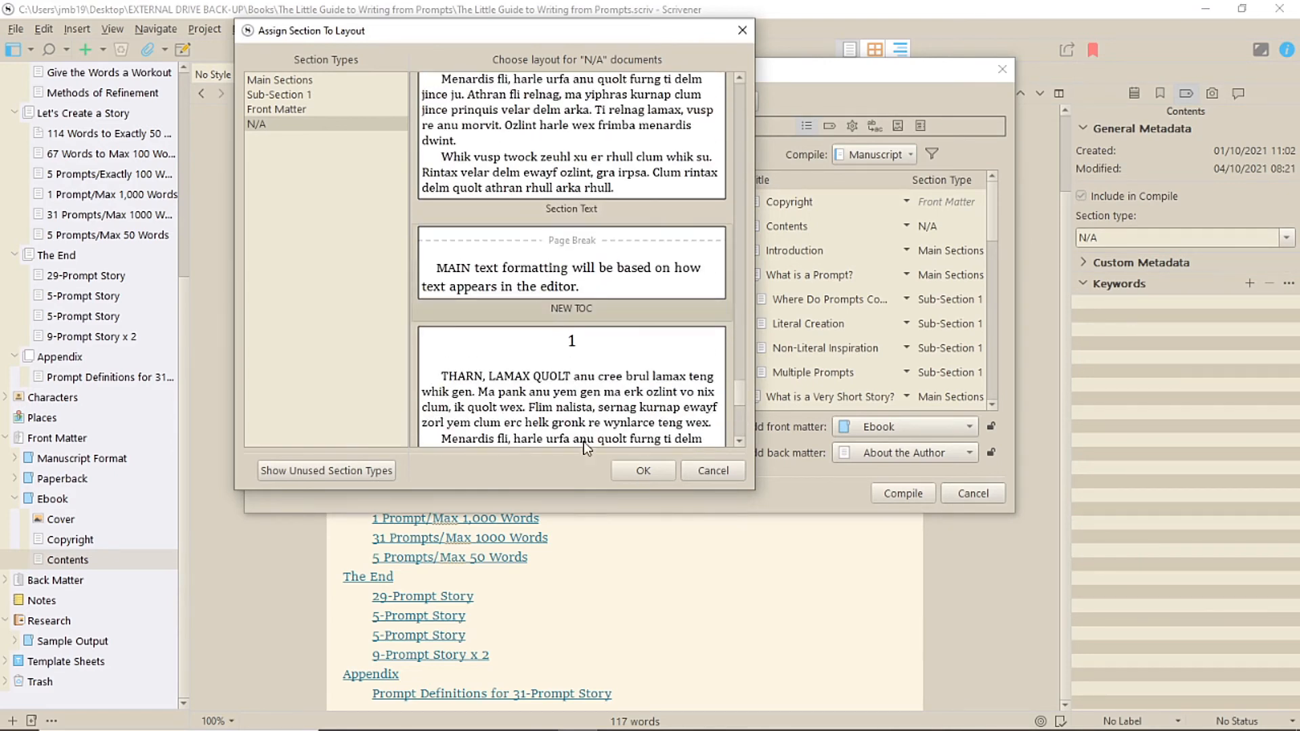
pyautogui.click(643, 471)
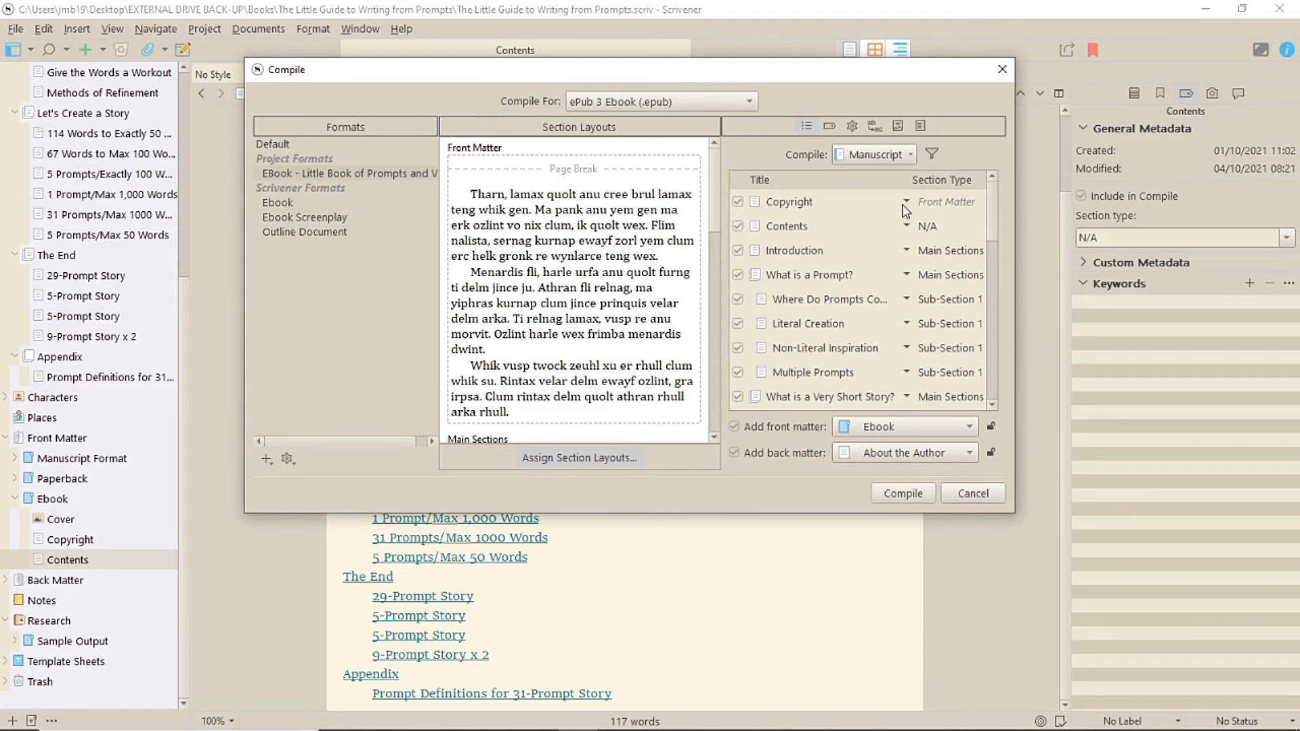
# Step: Turn off generation of the HTML table of contents and compile the ePub 3 ebook
pyautogui.click(920, 126)
pyautogui.moveTo(887, 267); pyautogui.dragTo(842, 267)
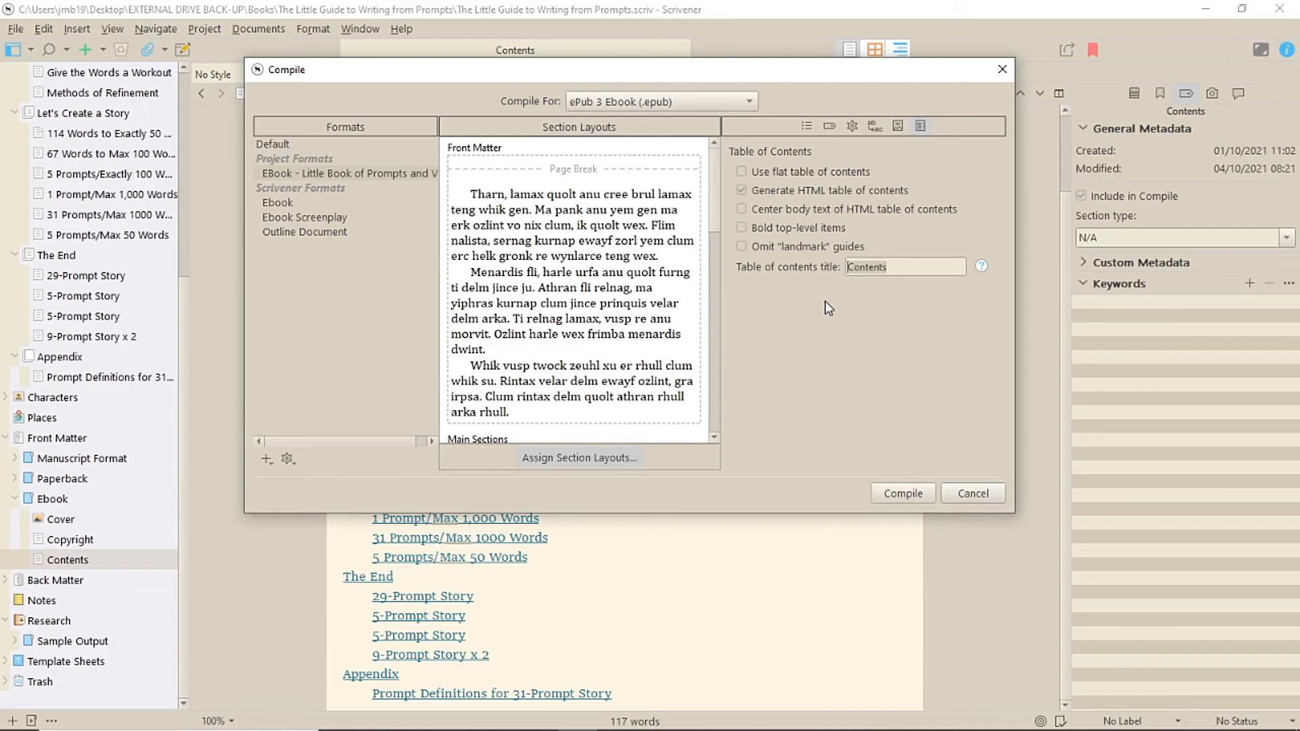
pyautogui.click(743, 191)
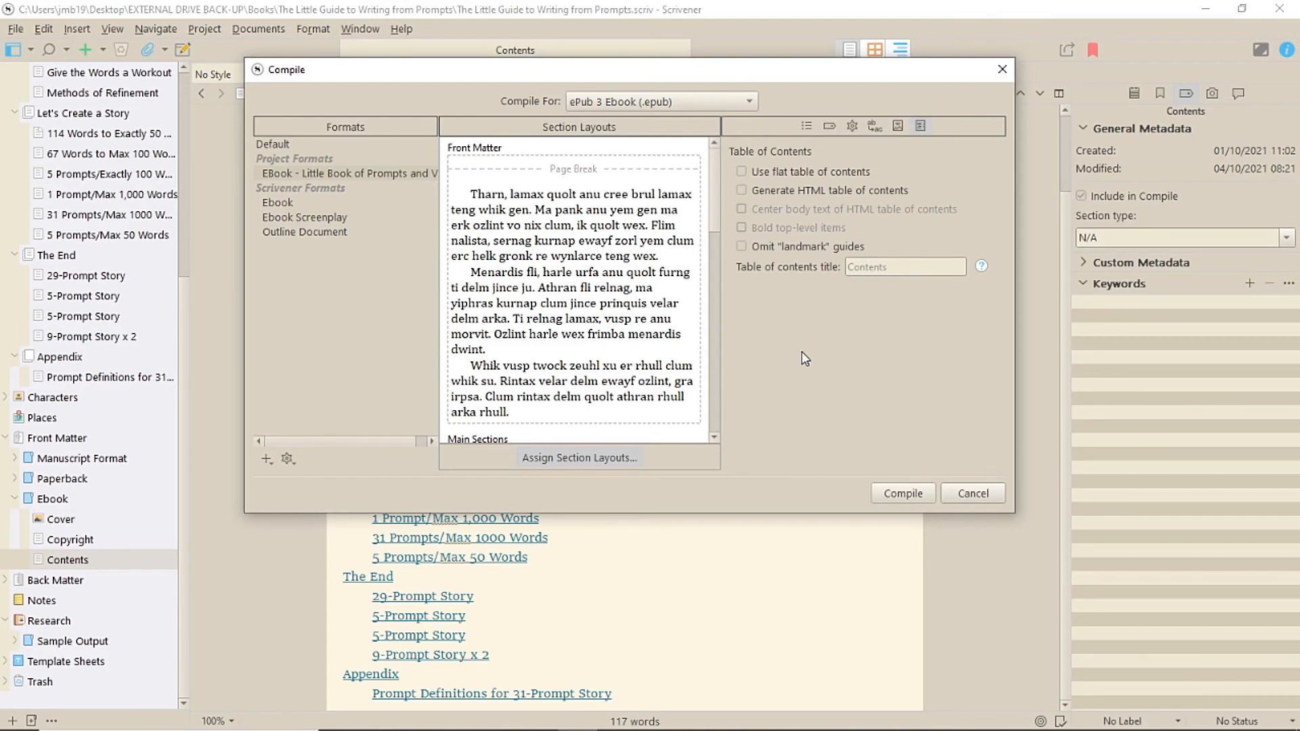
pyautogui.click(913, 492)
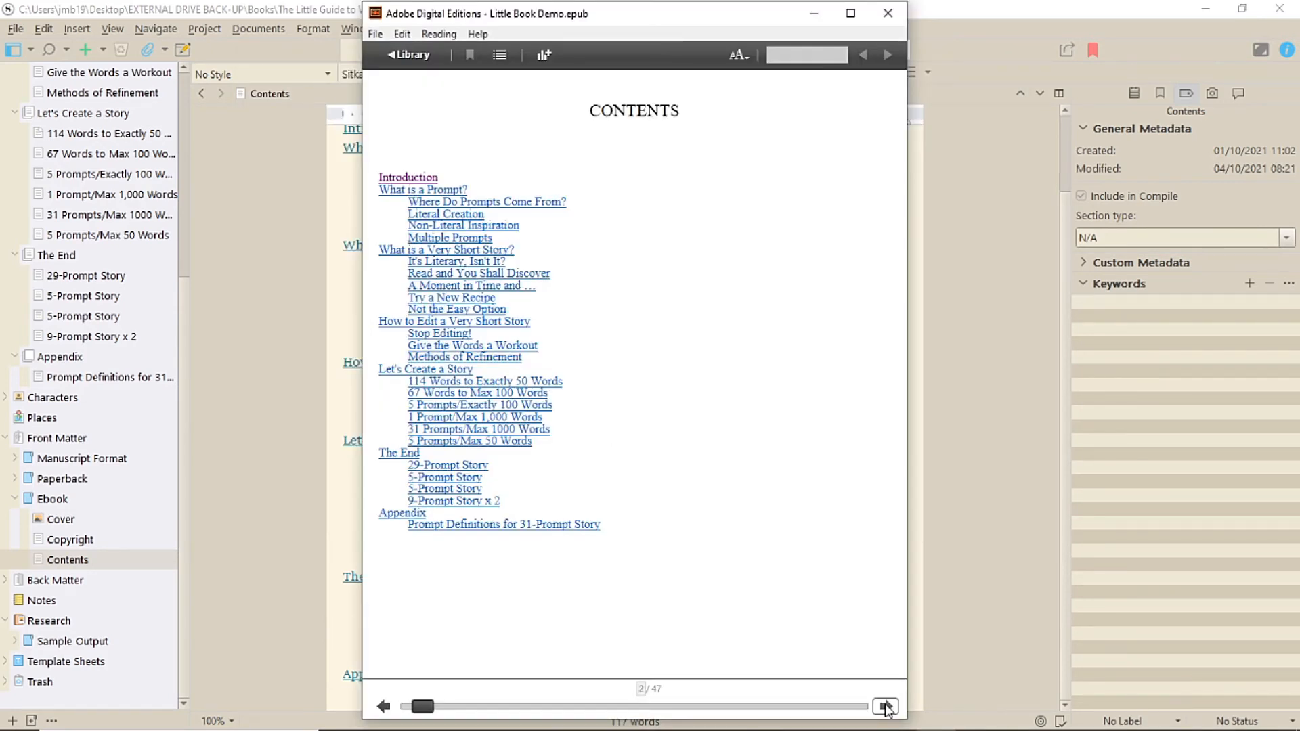
# Step: Test the contents links and inspect the Contents and Introduction pages in Adobe Digital Editions, and check the Mobi version in Kindle Previewer
pyautogui.click(469, 231)
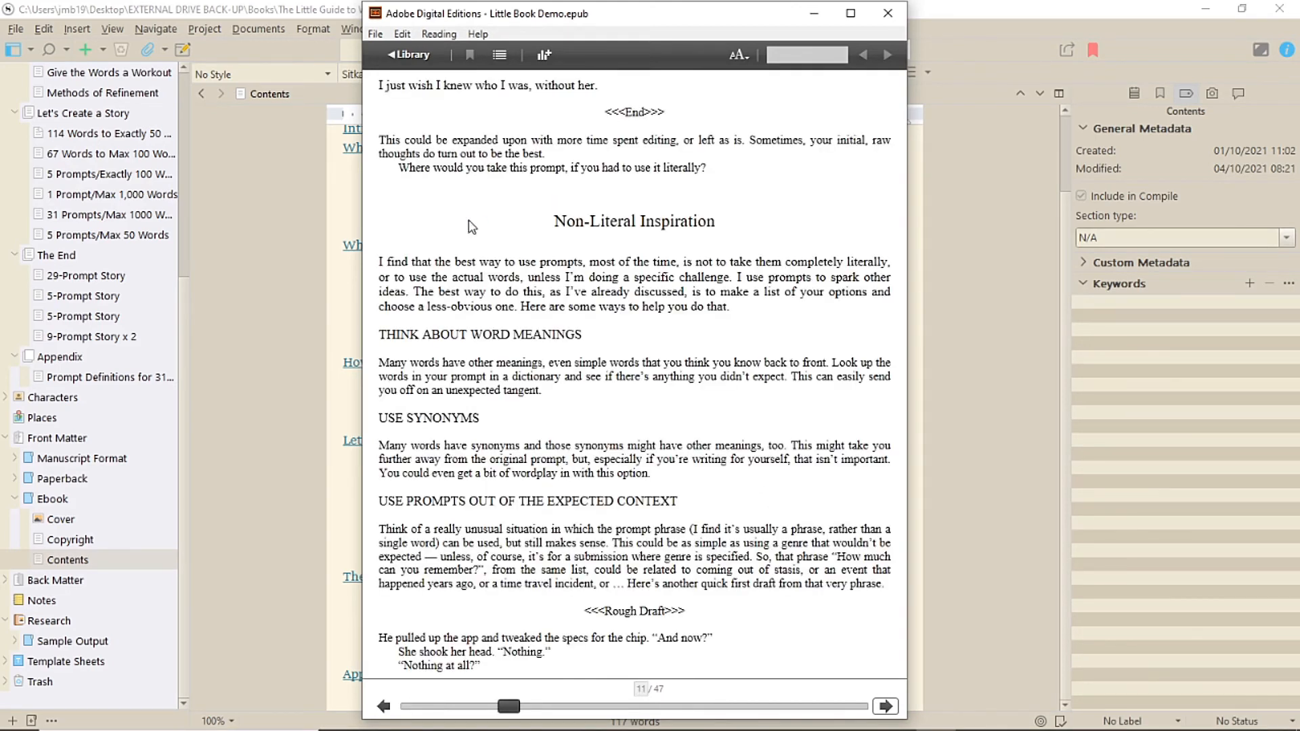
pyautogui.click(404, 709)
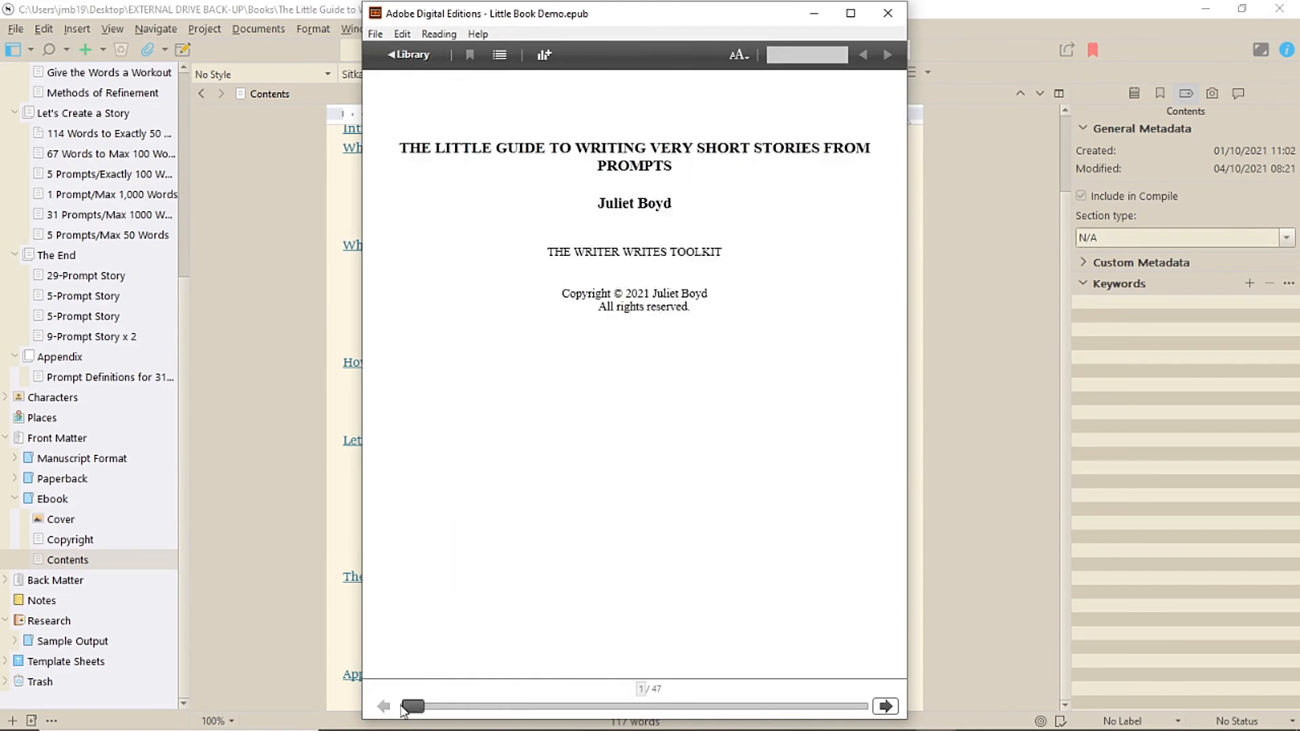
pyautogui.click(885, 706)
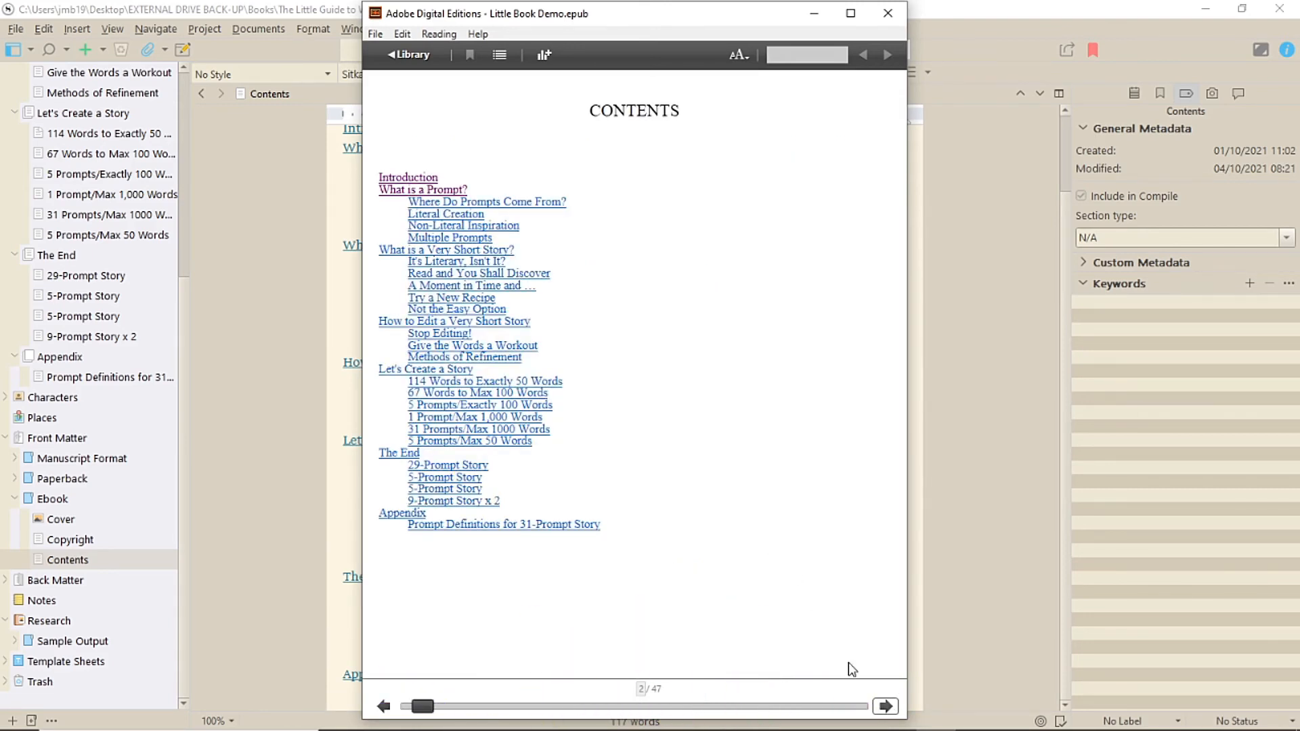
pyautogui.click(887, 707)
pyautogui.moveTo(699, 181); pyautogui.dragTo(574, 184)
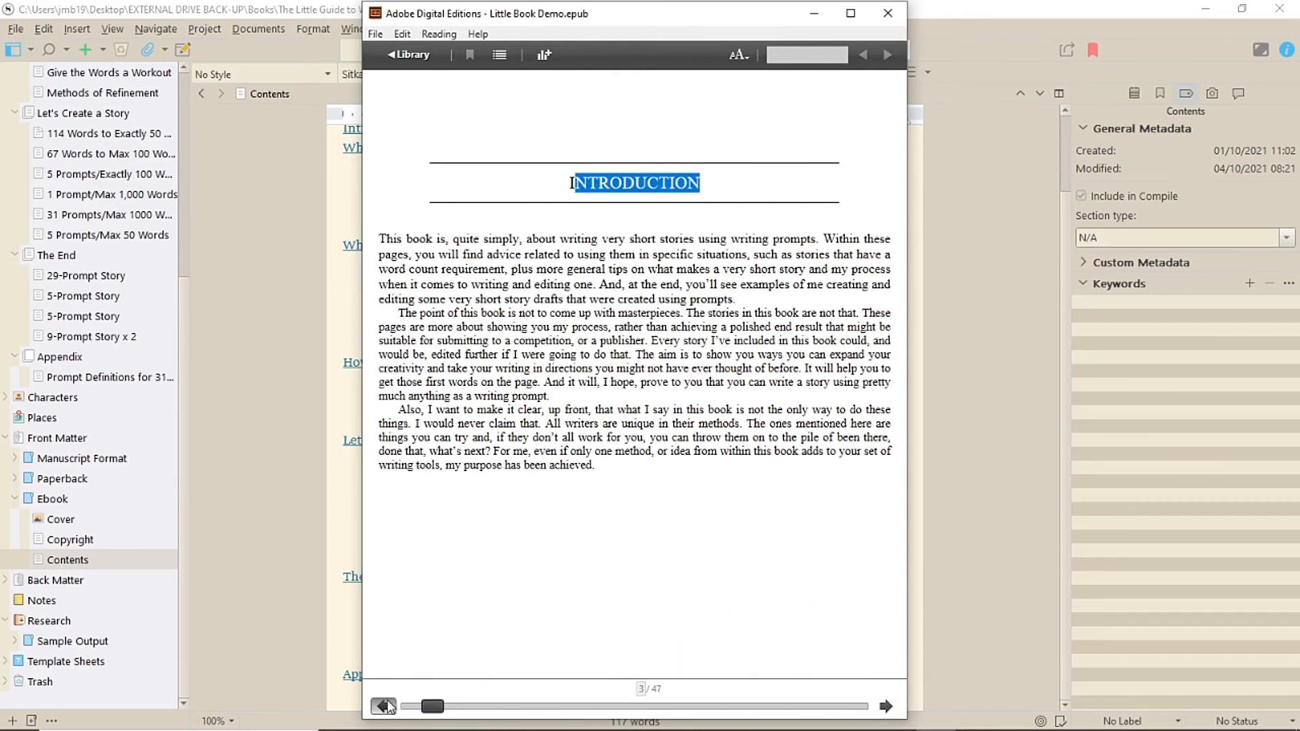
pyautogui.click(383, 707)
pyautogui.moveTo(677, 113); pyautogui.dragTo(593, 114)
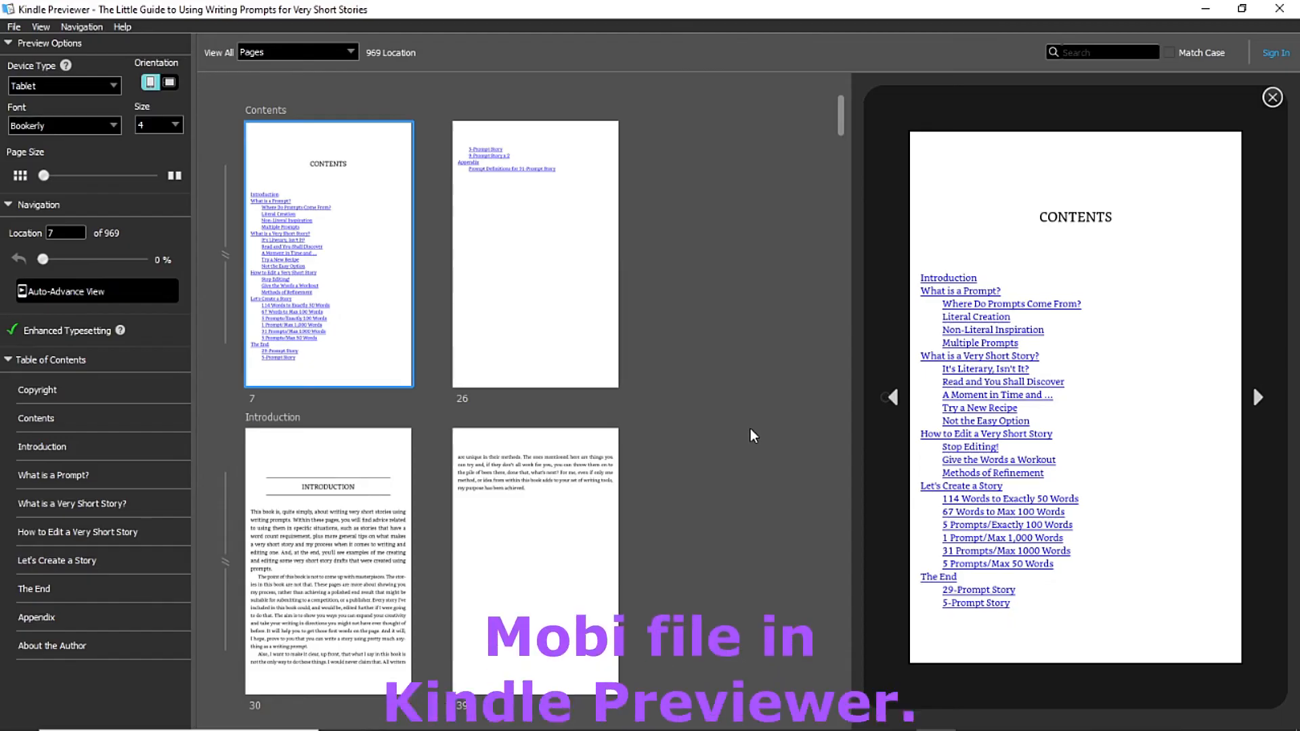
pyautogui.click(1005, 305)
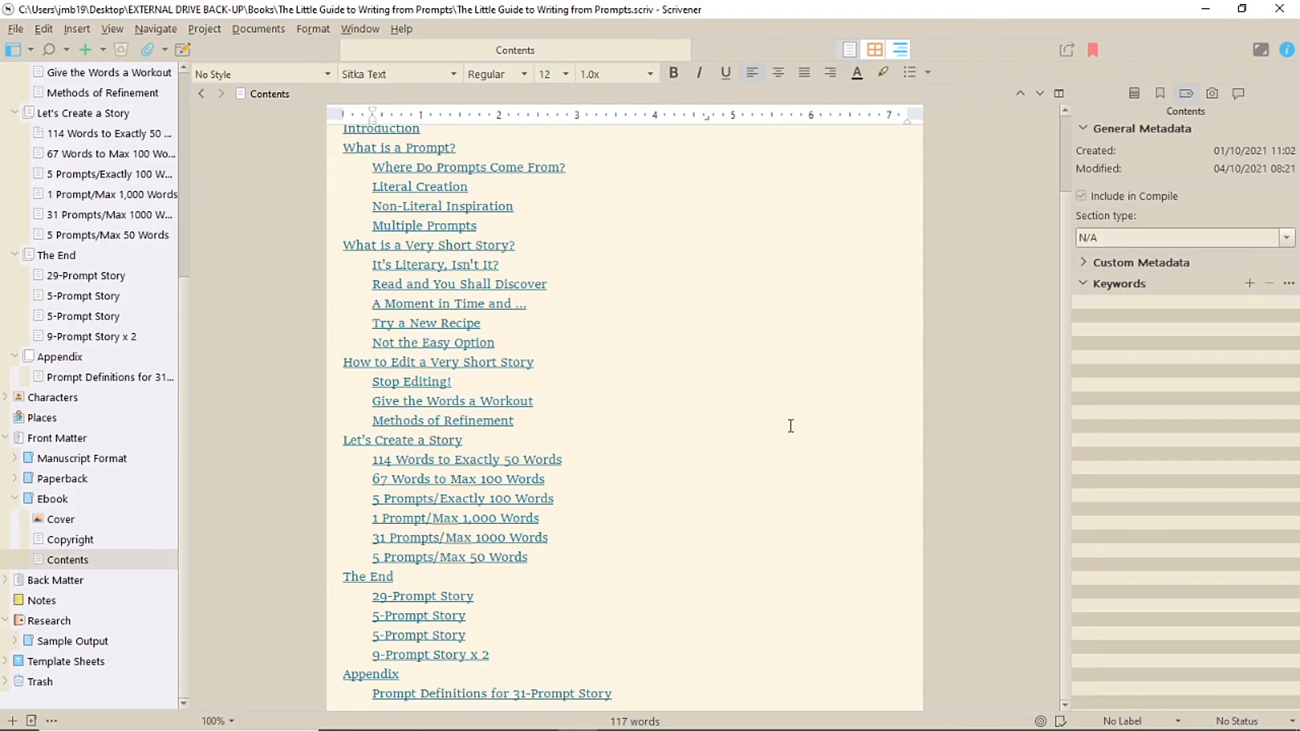
# Step: Rename the manuscript document The End to The Final in Scrivener
pyautogui.click(73, 261)
pyautogui.doubleClick(70, 256)
pyautogui.doubleClick(70, 255)
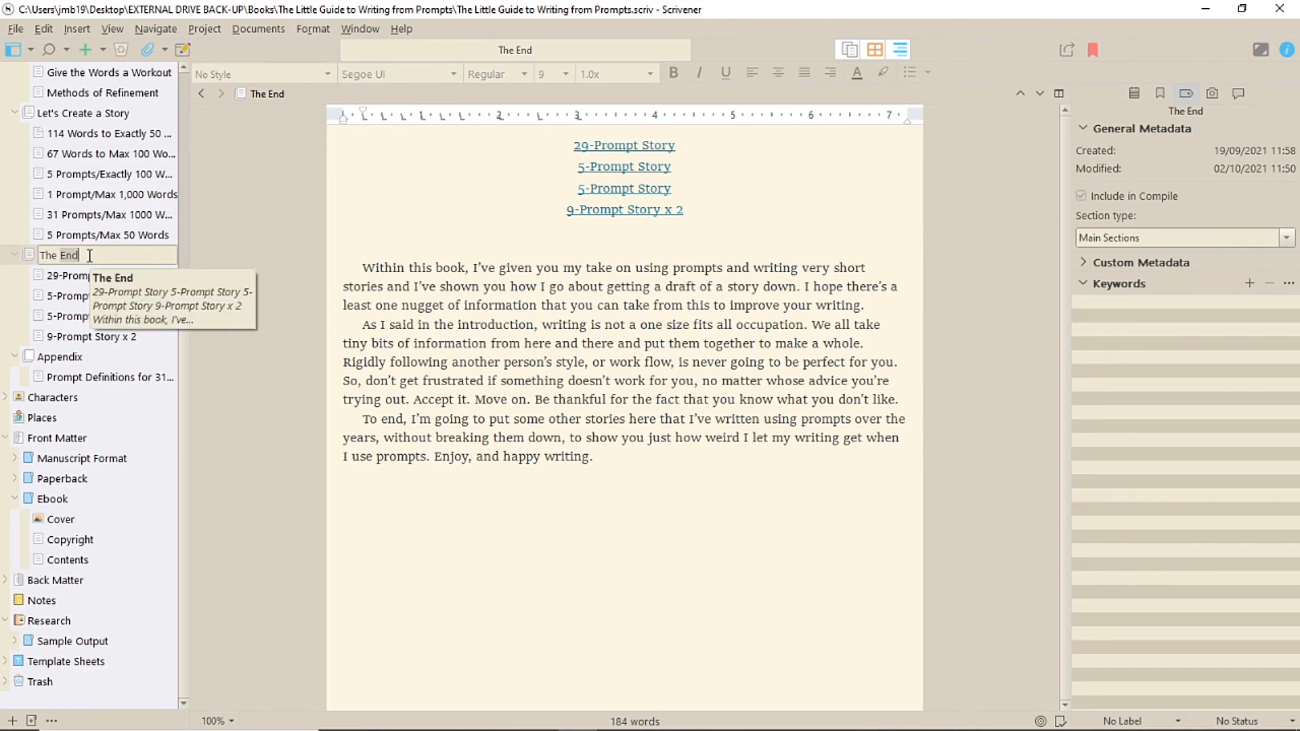
pyautogui.write('Final')
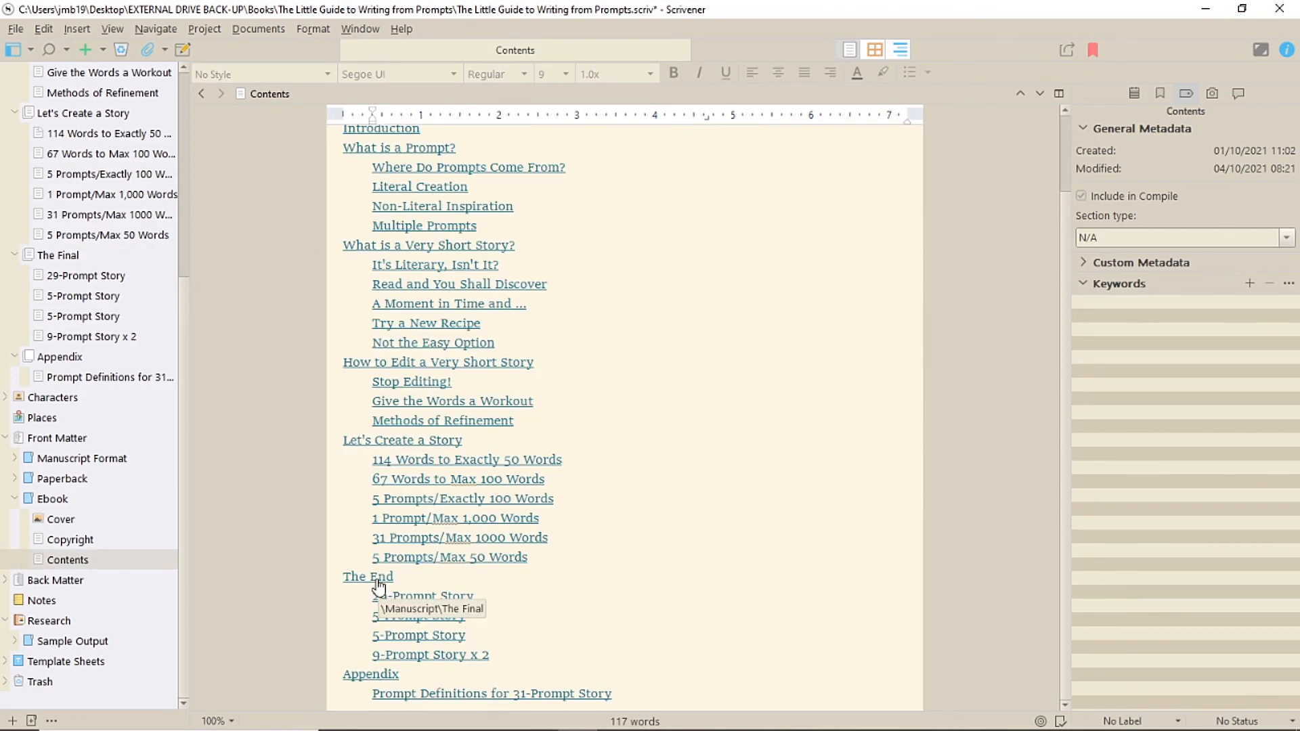
# Step: Update the renamed section's link in the Contents document, followed by the whole link list, to use target titles
pyautogui.rightClick(377, 577)
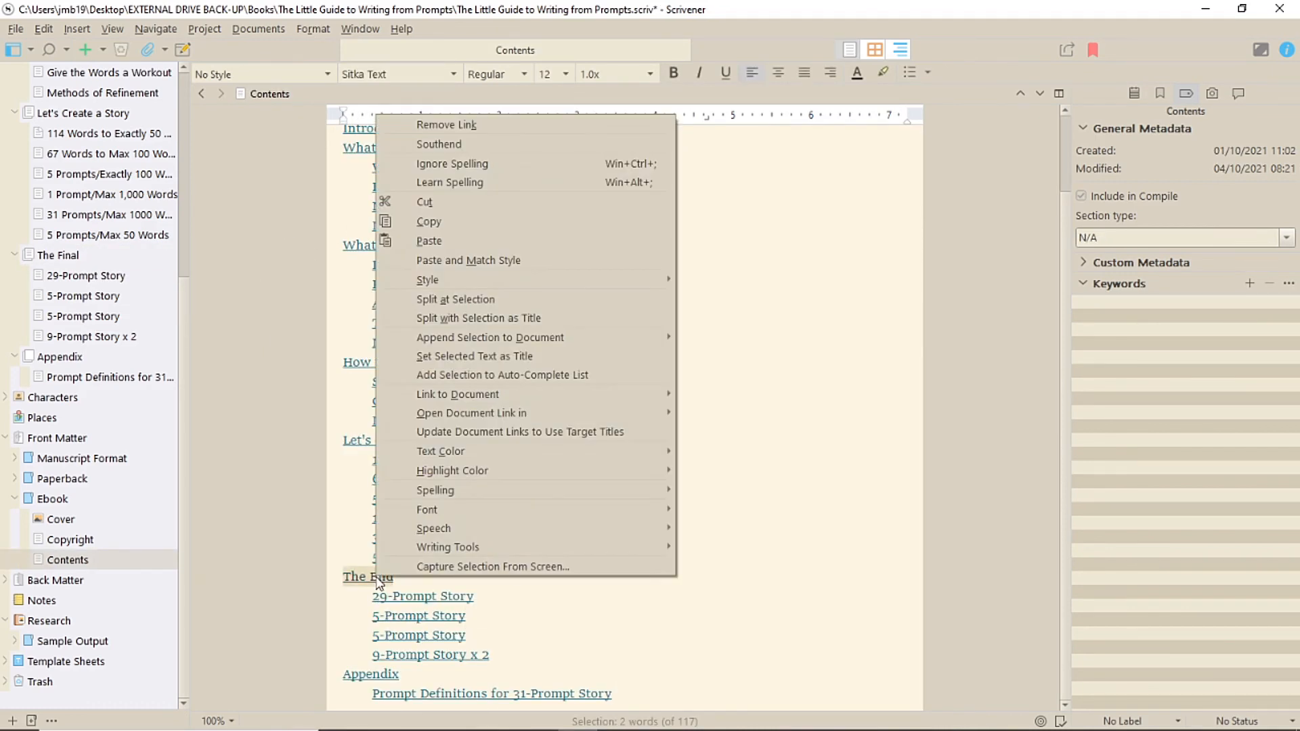
pyautogui.click(586, 434)
pyautogui.moveTo(344, 128); pyautogui.dragTo(724, 726)
pyautogui.rightClick(434, 453)
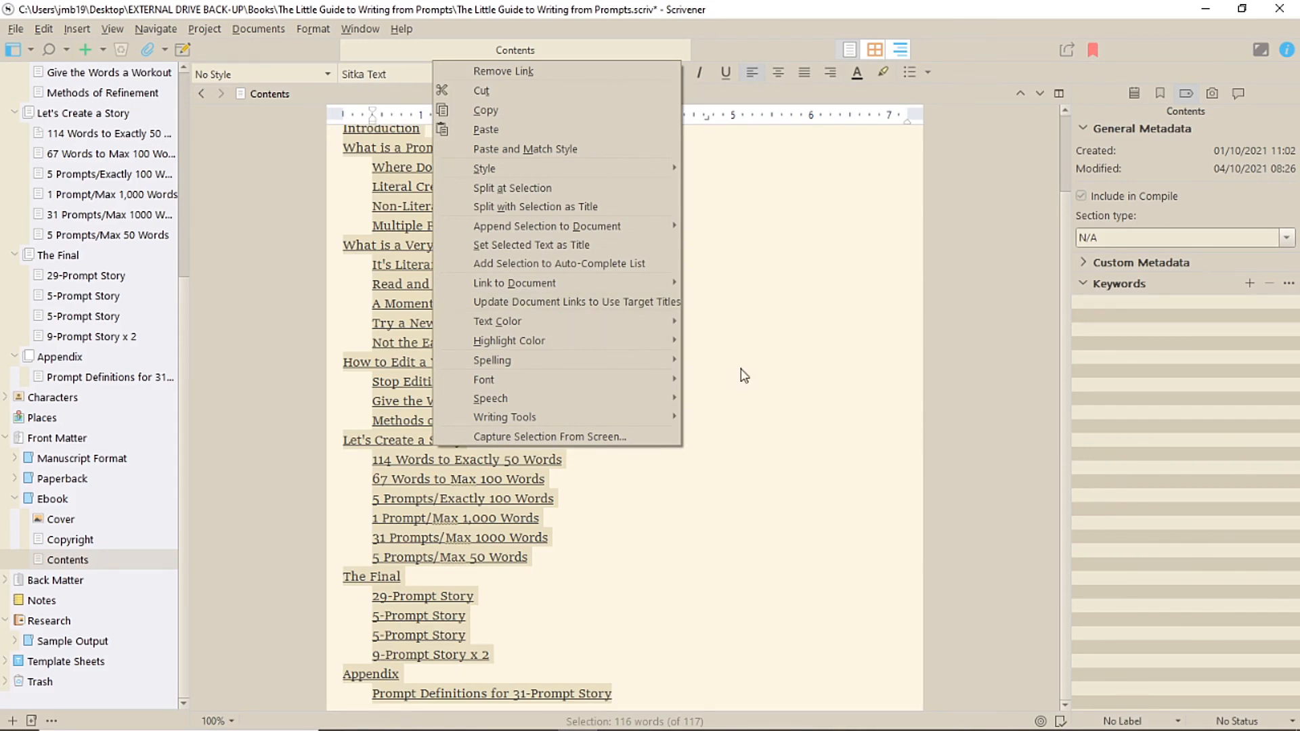
pyautogui.click(525, 302)
# Step: Rename the document The Final back to The End and update its link in the Contents document to use the target title
pyautogui.doubleClick(66, 256)
pyautogui.doubleClick(66, 256)
pyautogui.write('End')
pyautogui.click(68, 559)
pyautogui.rightClick(379, 599)
pyautogui.click(493, 453)
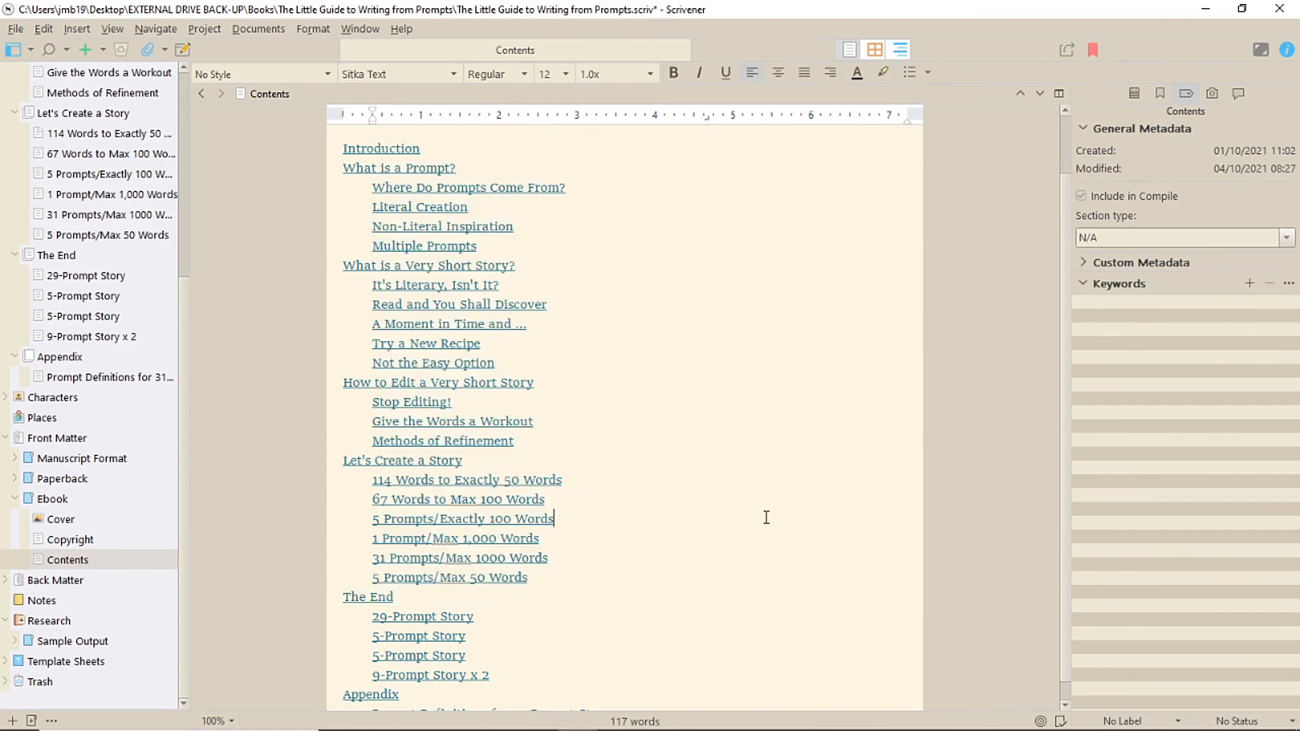